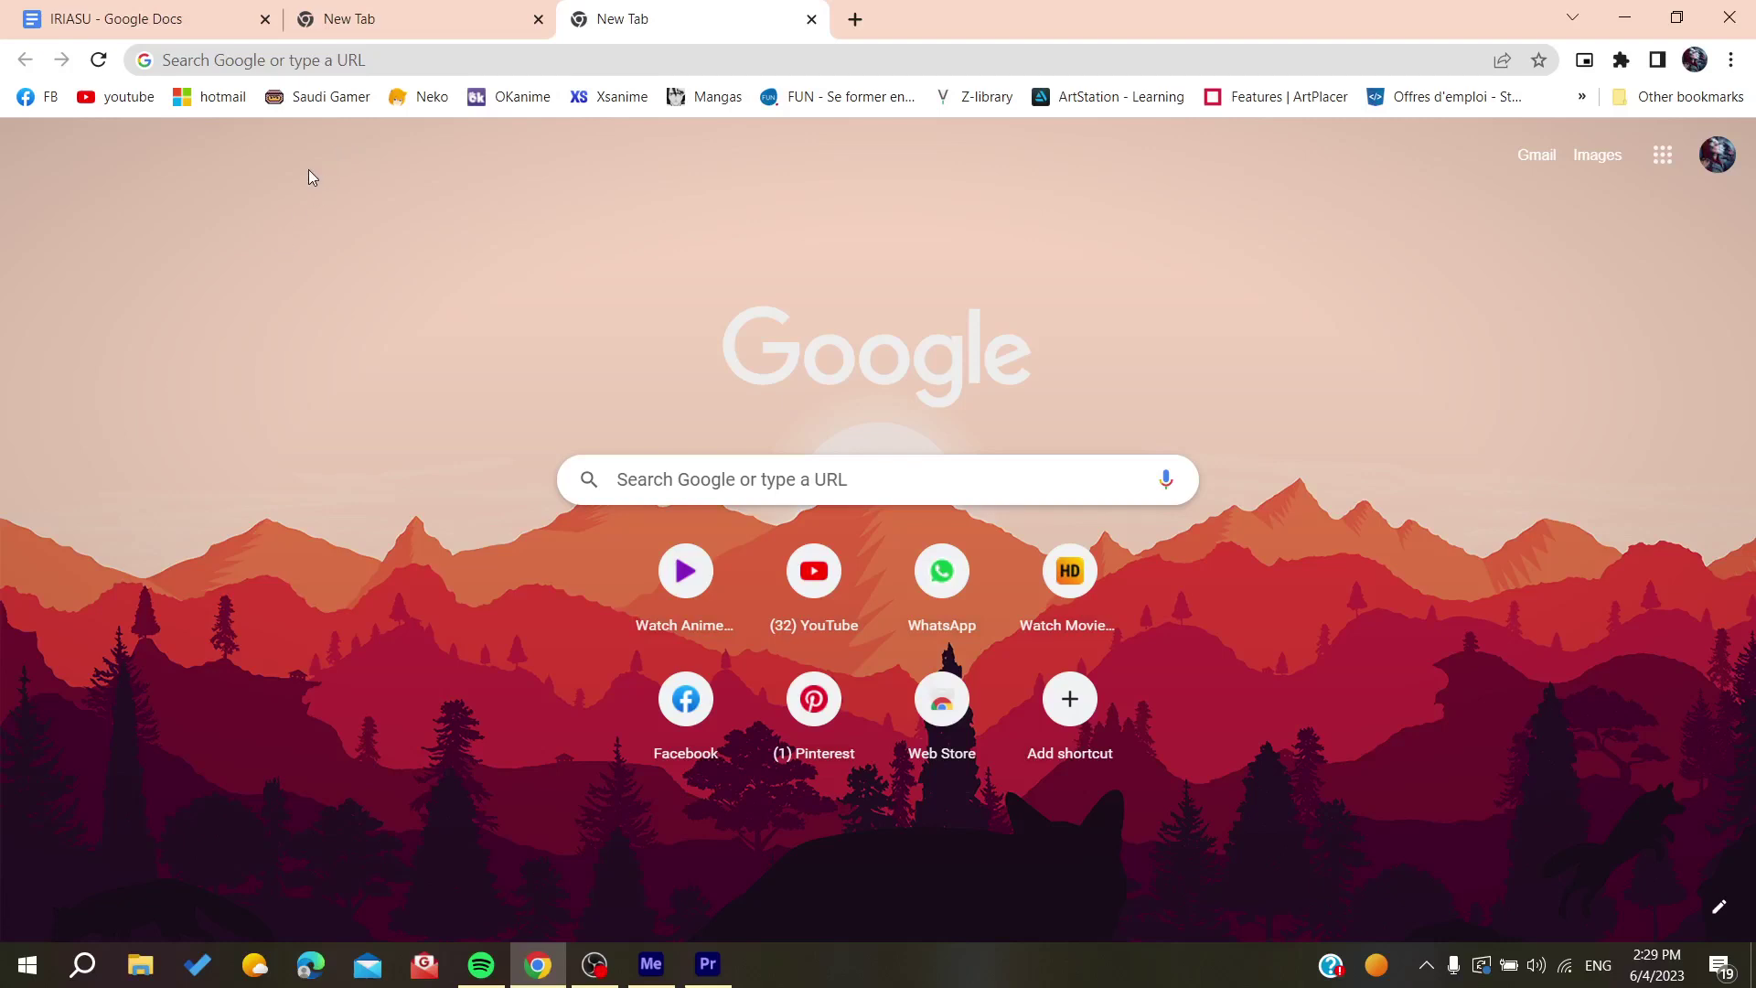
Search Google for 'shopify' and open the official Shopify website
click(398, 62)
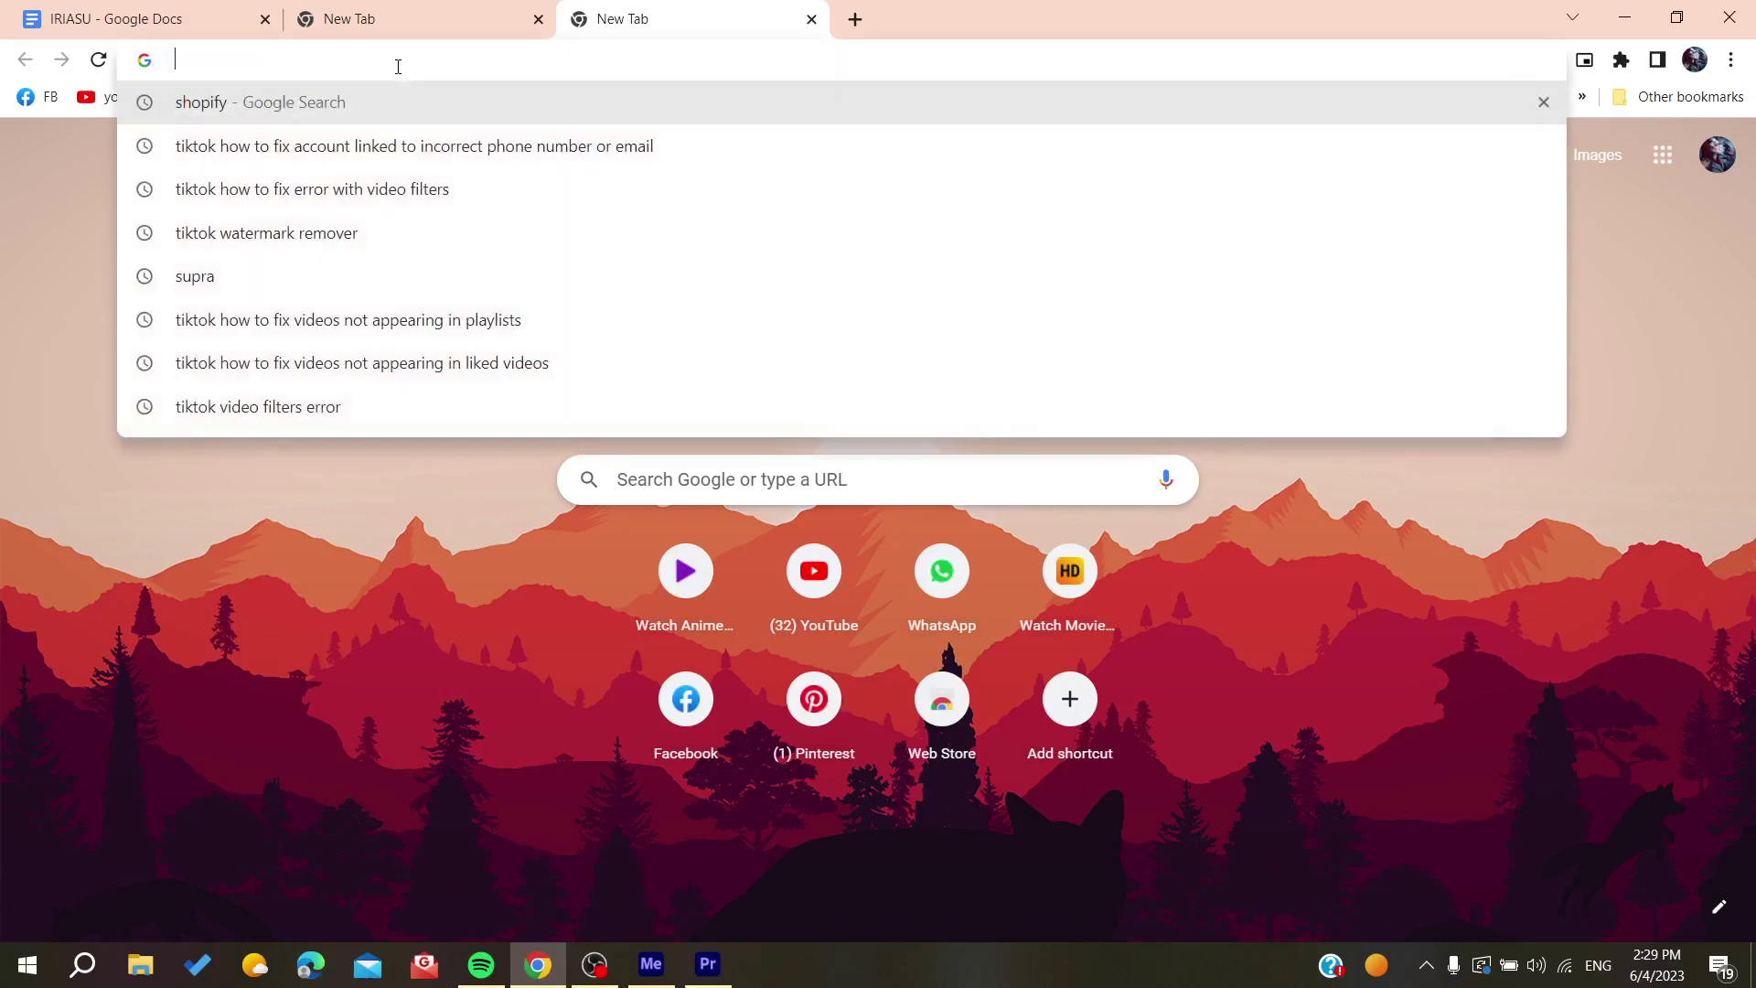
text(shopif)
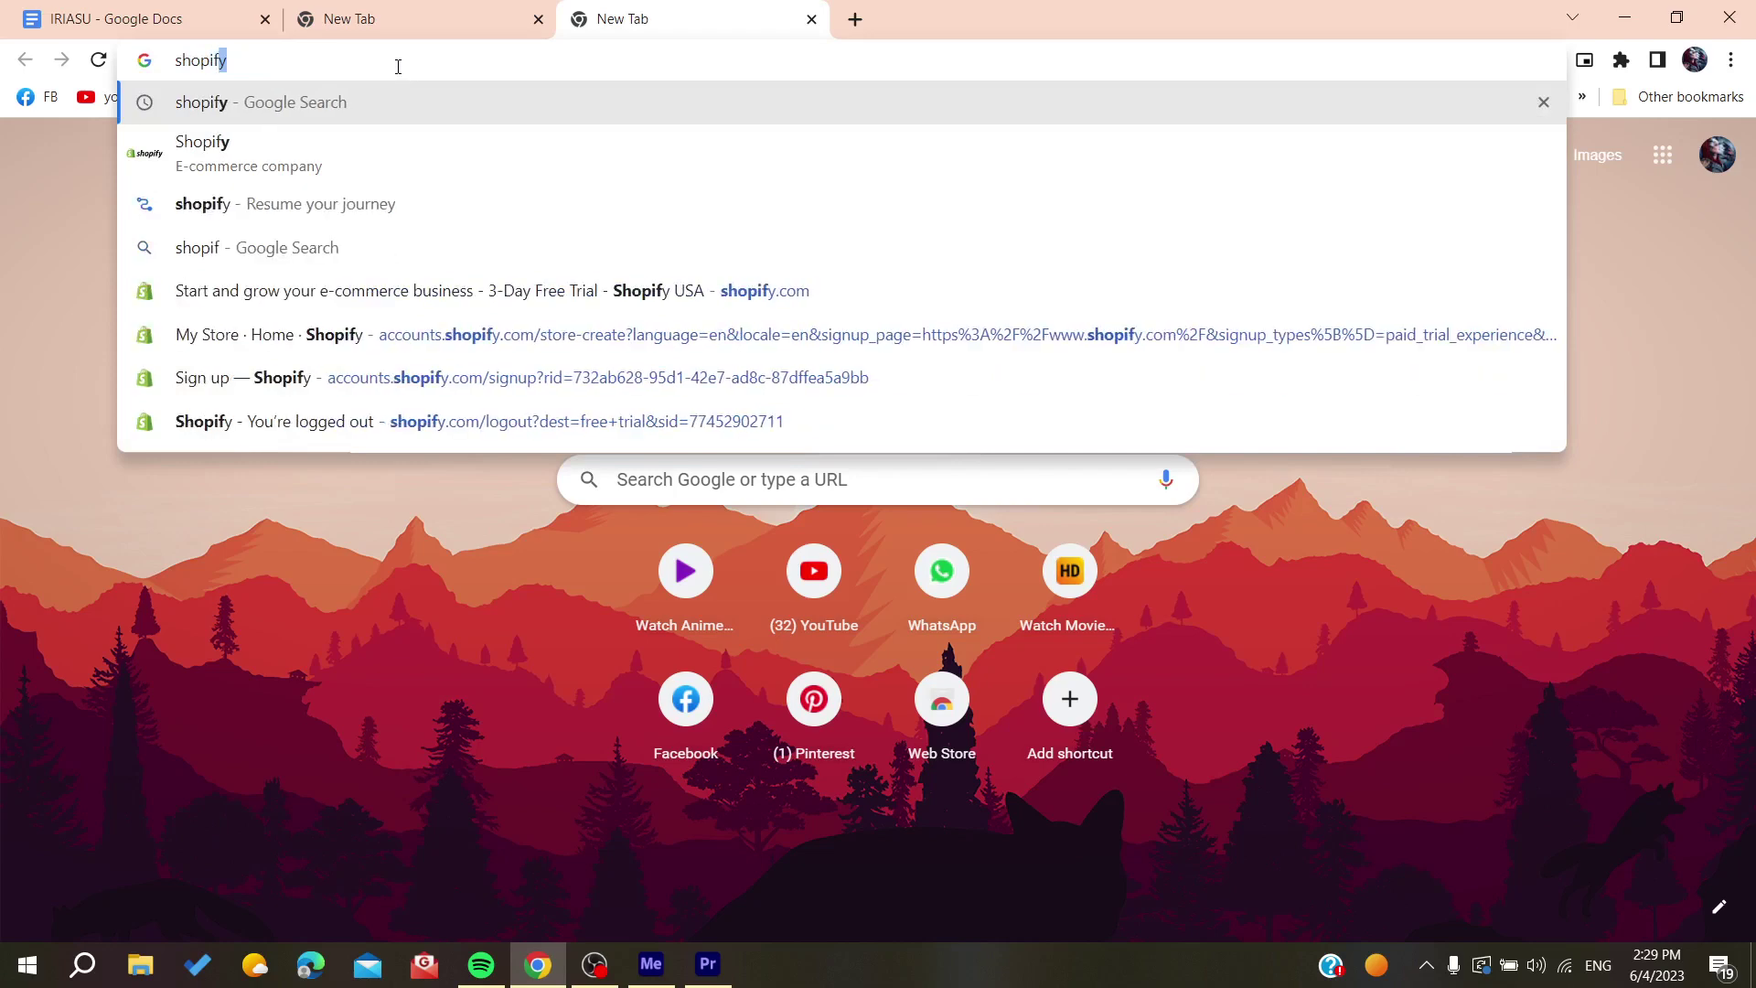
text(y)
click(453, 154)
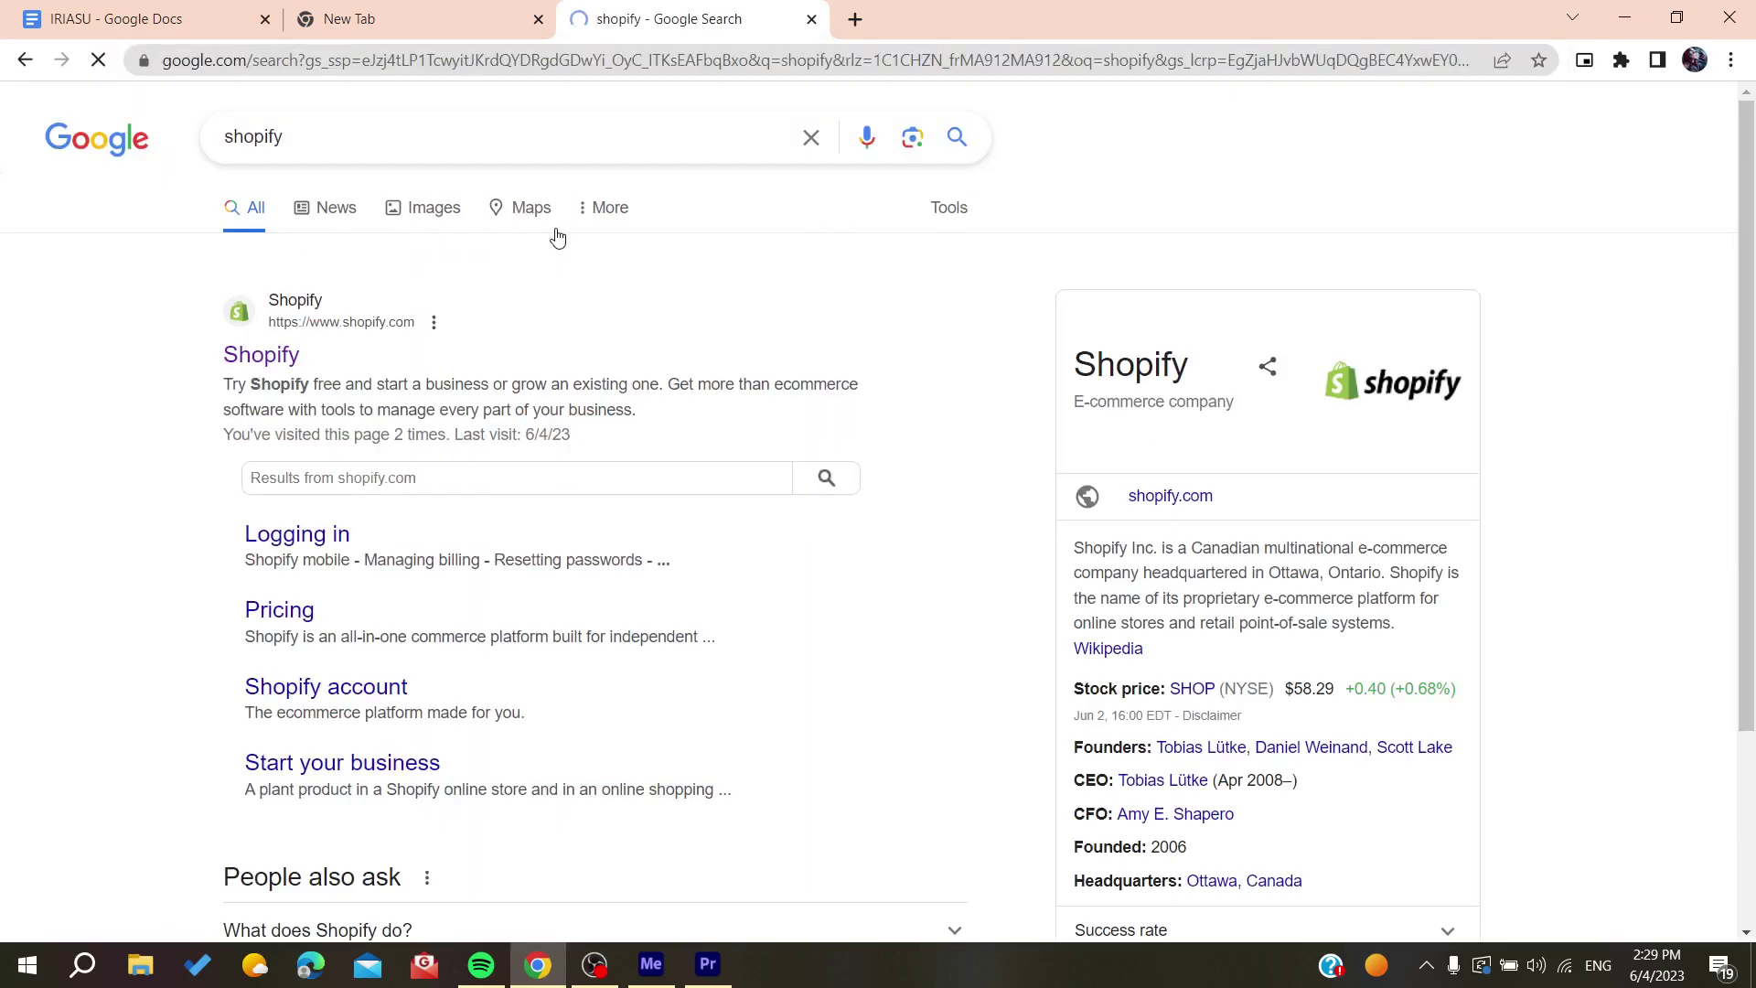
click(270, 361)
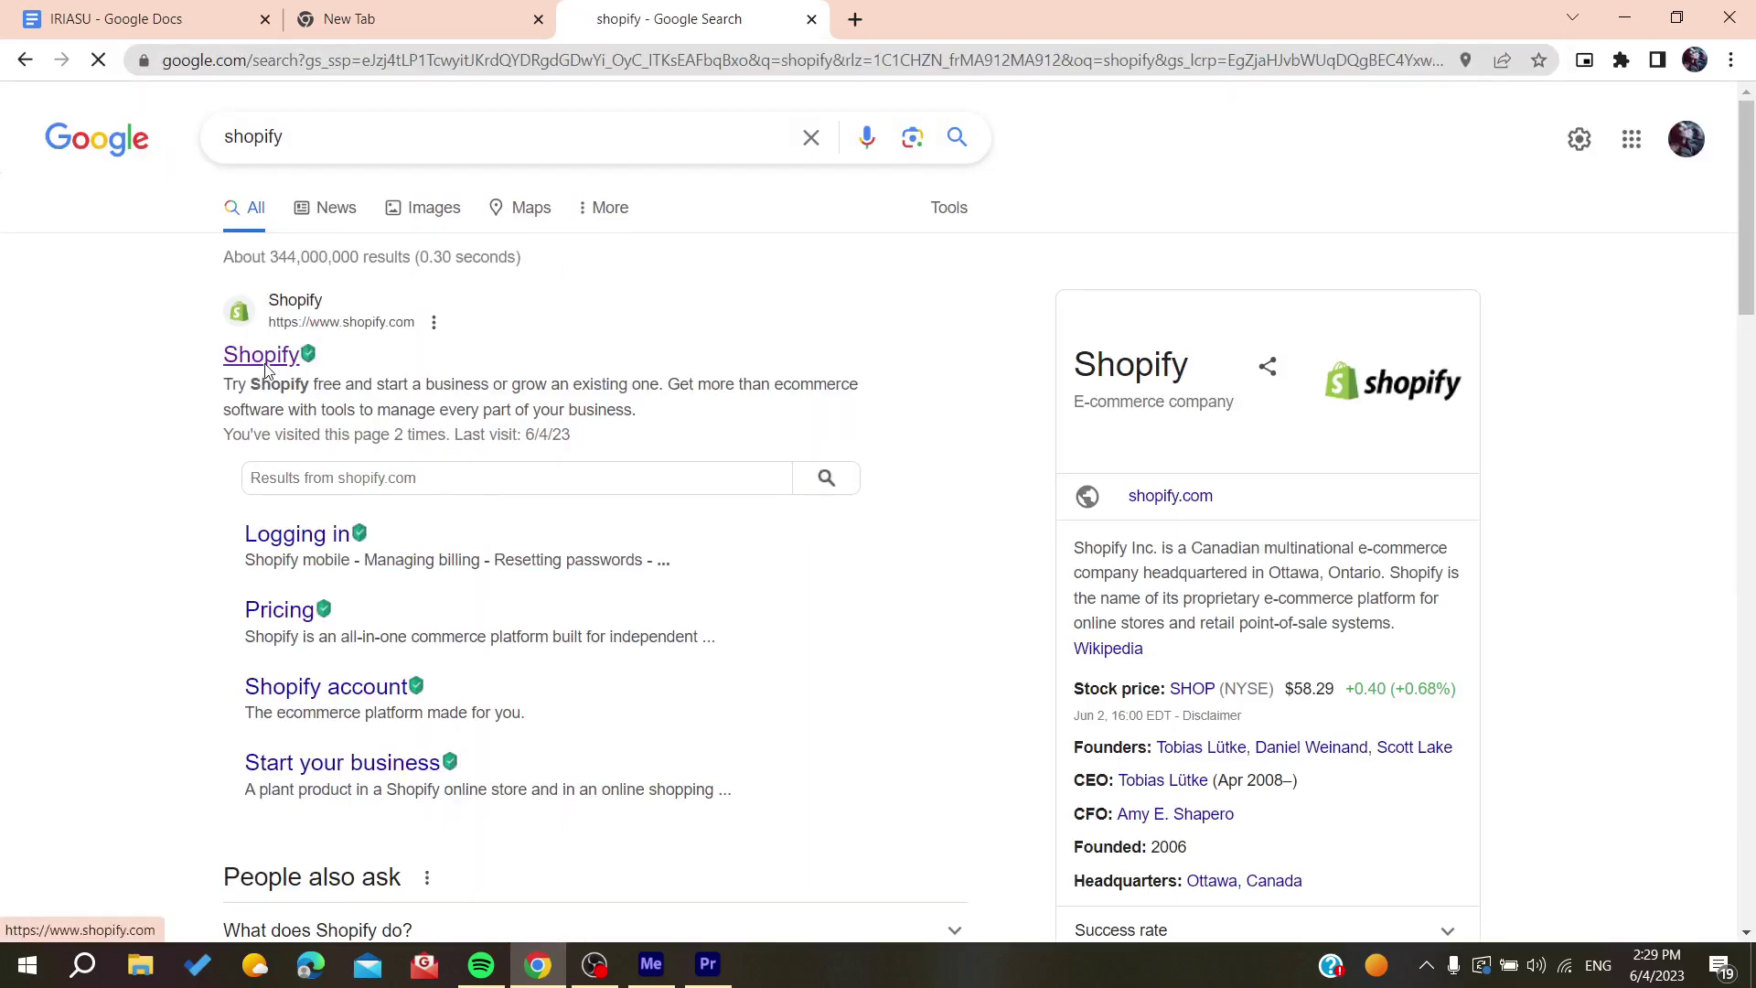
click(182, 63)
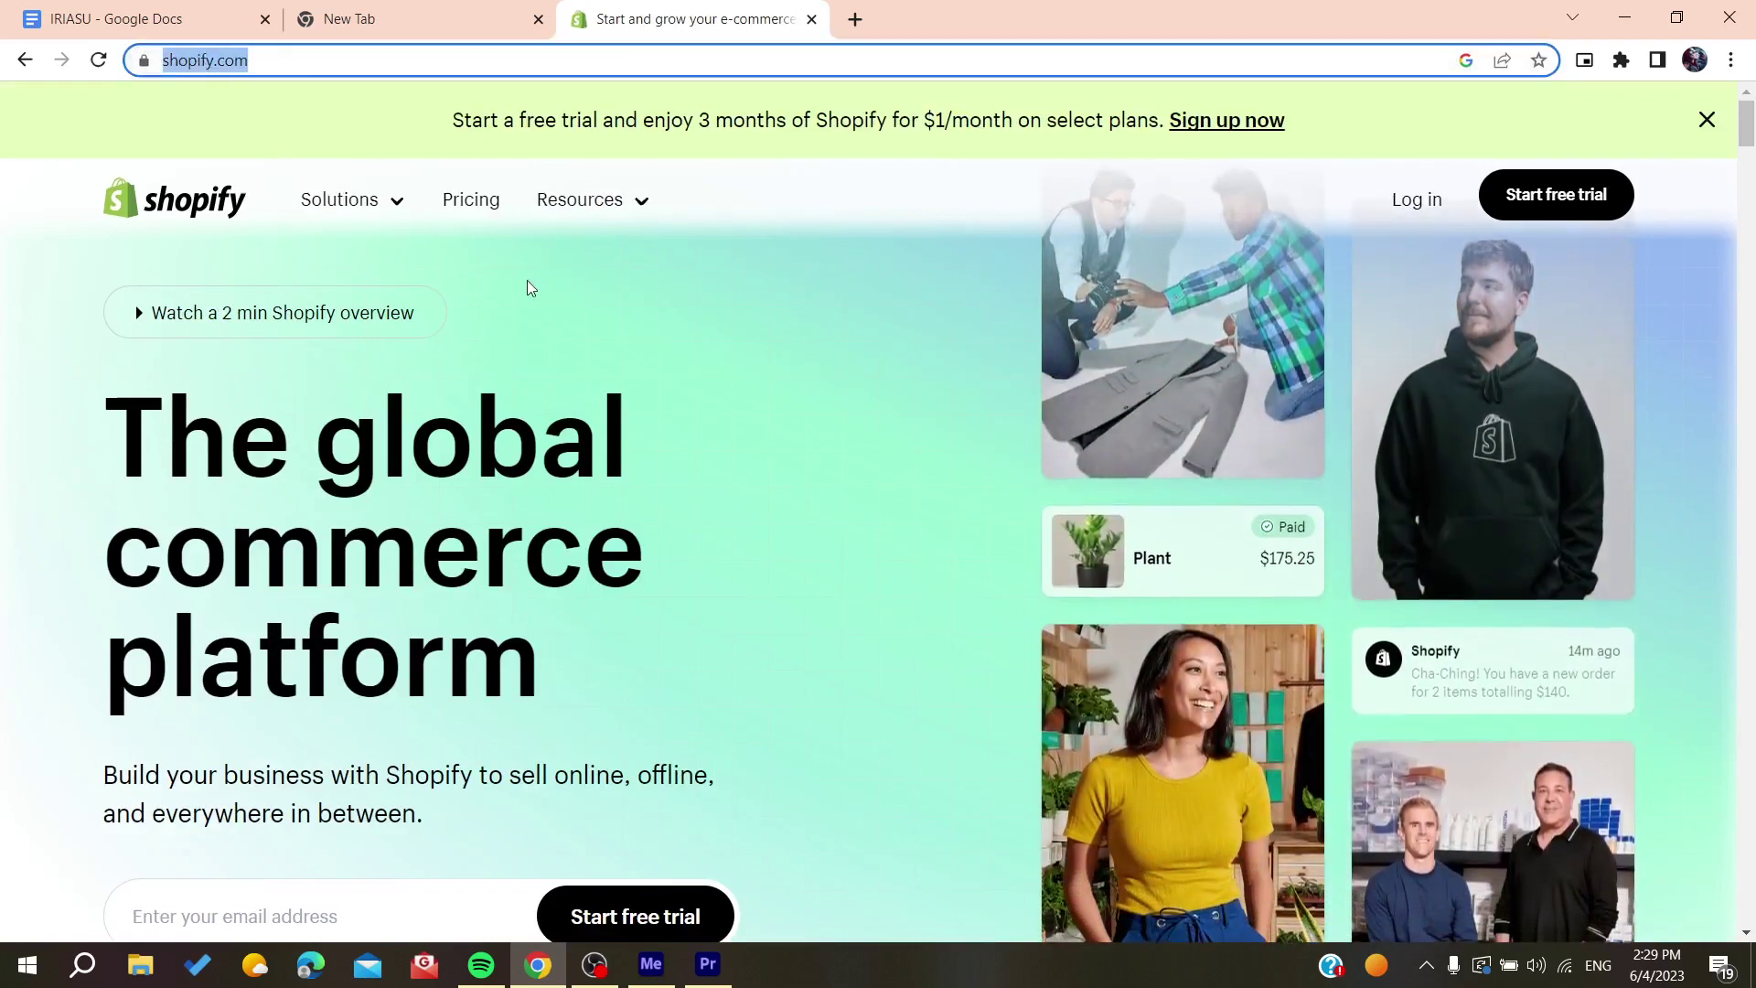
click(893, 326)
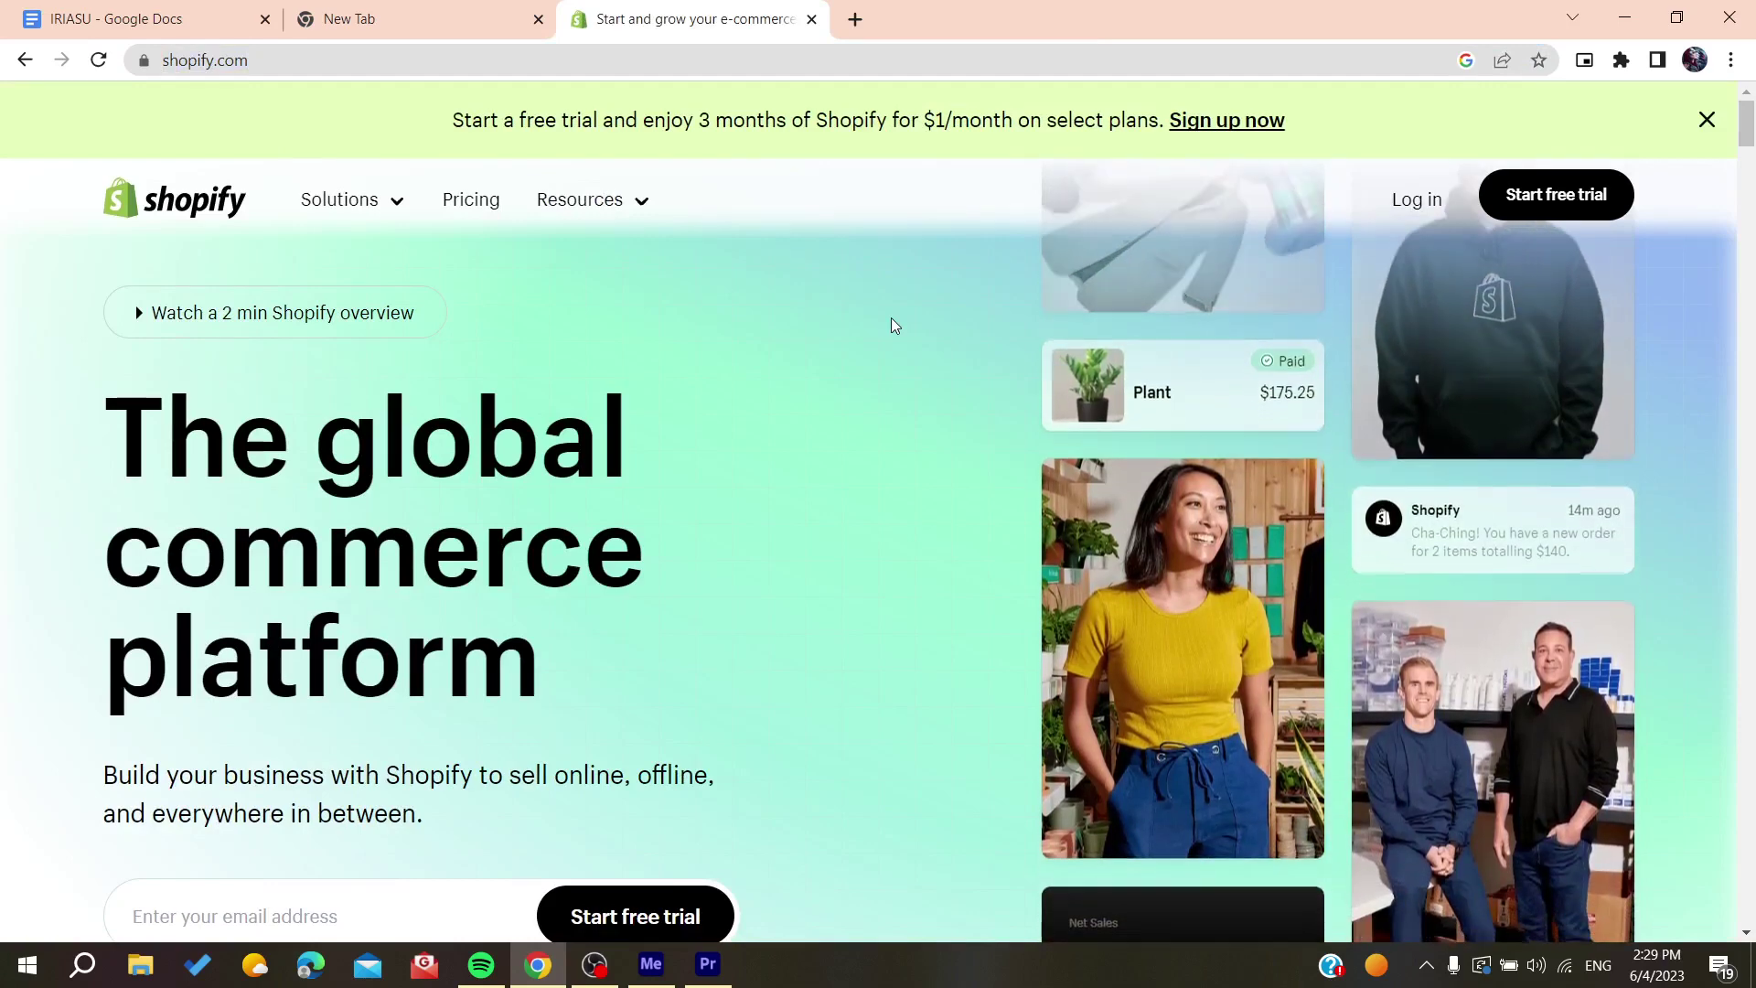
Start a Shopify trial as just starting, skip selling places, and confirm Morocco as location
click(1225, 123)
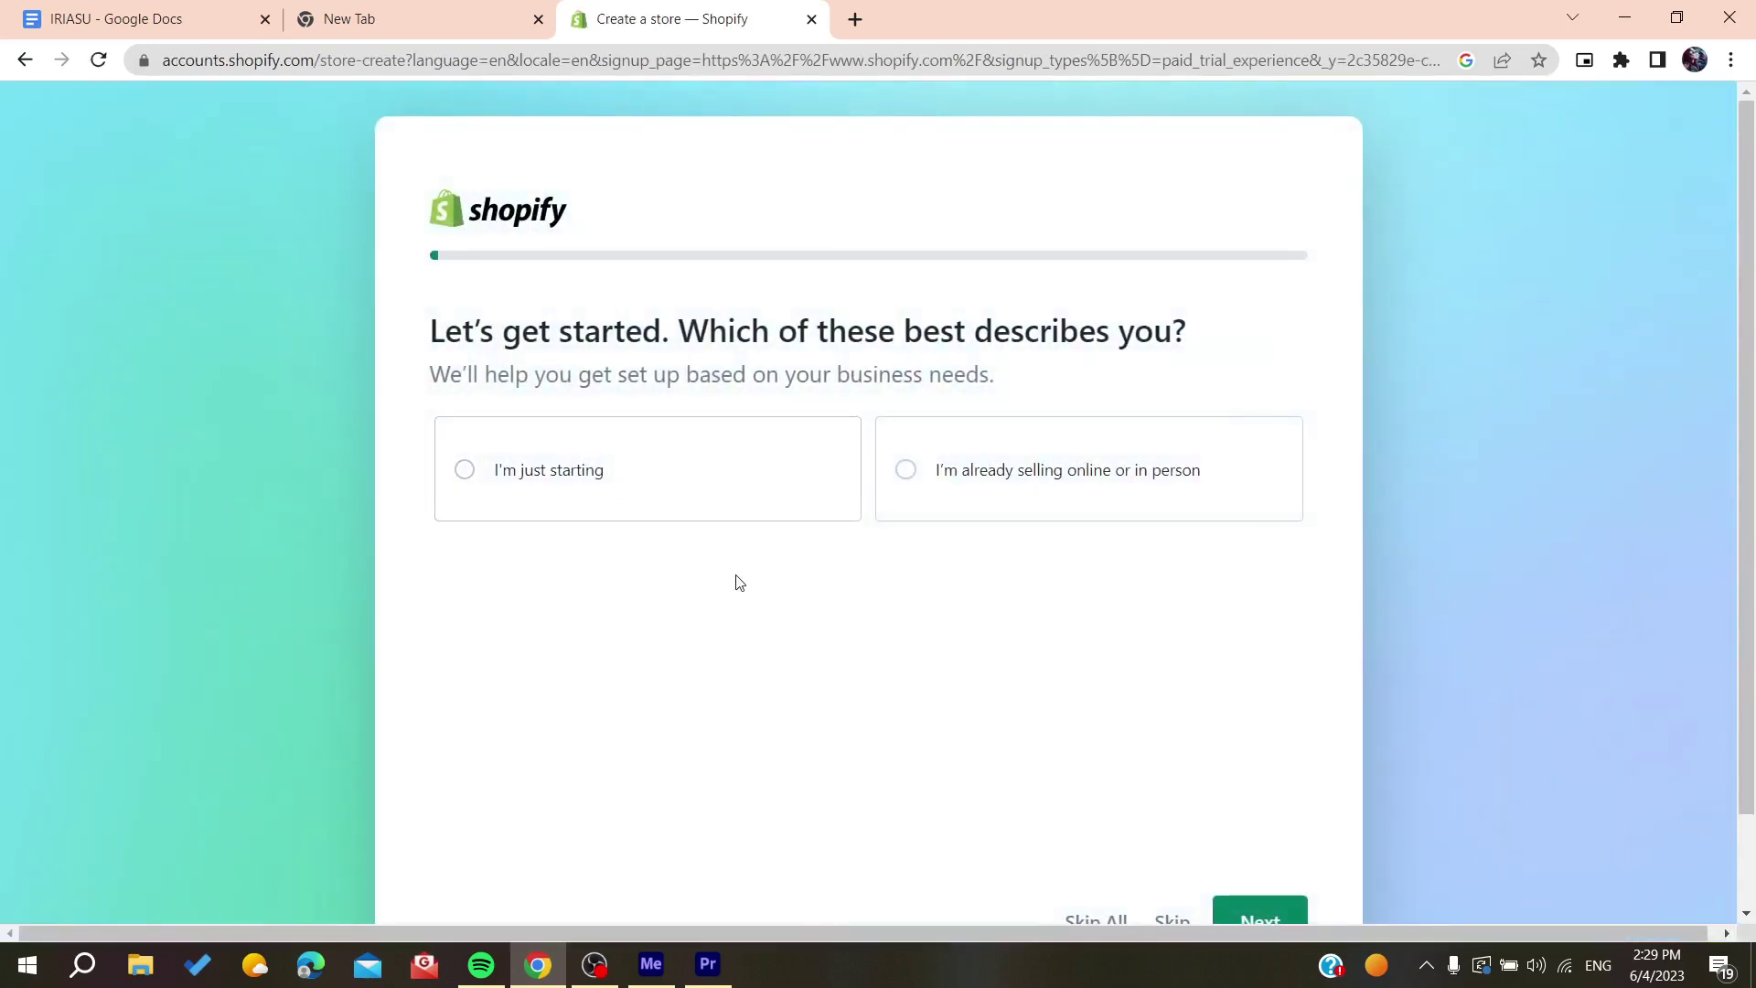
click(718, 498)
scroll(667, 636, down, 1)
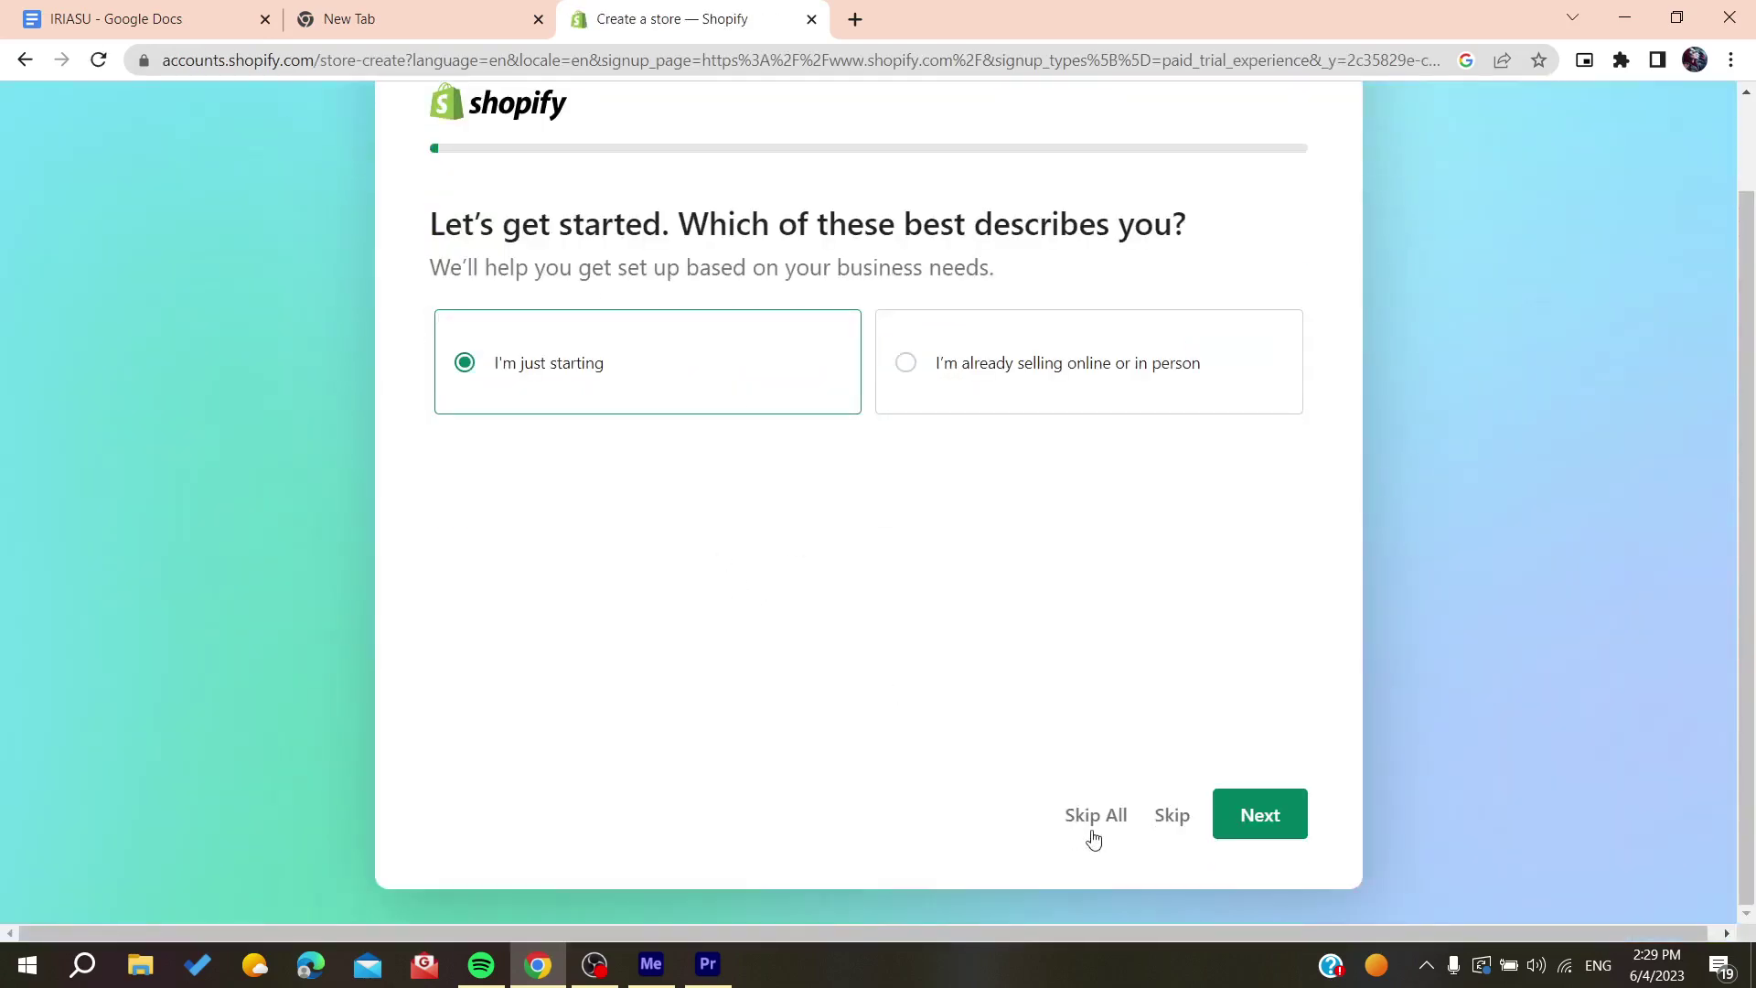
click(1170, 817)
scroll(1171, 829, down, 1)
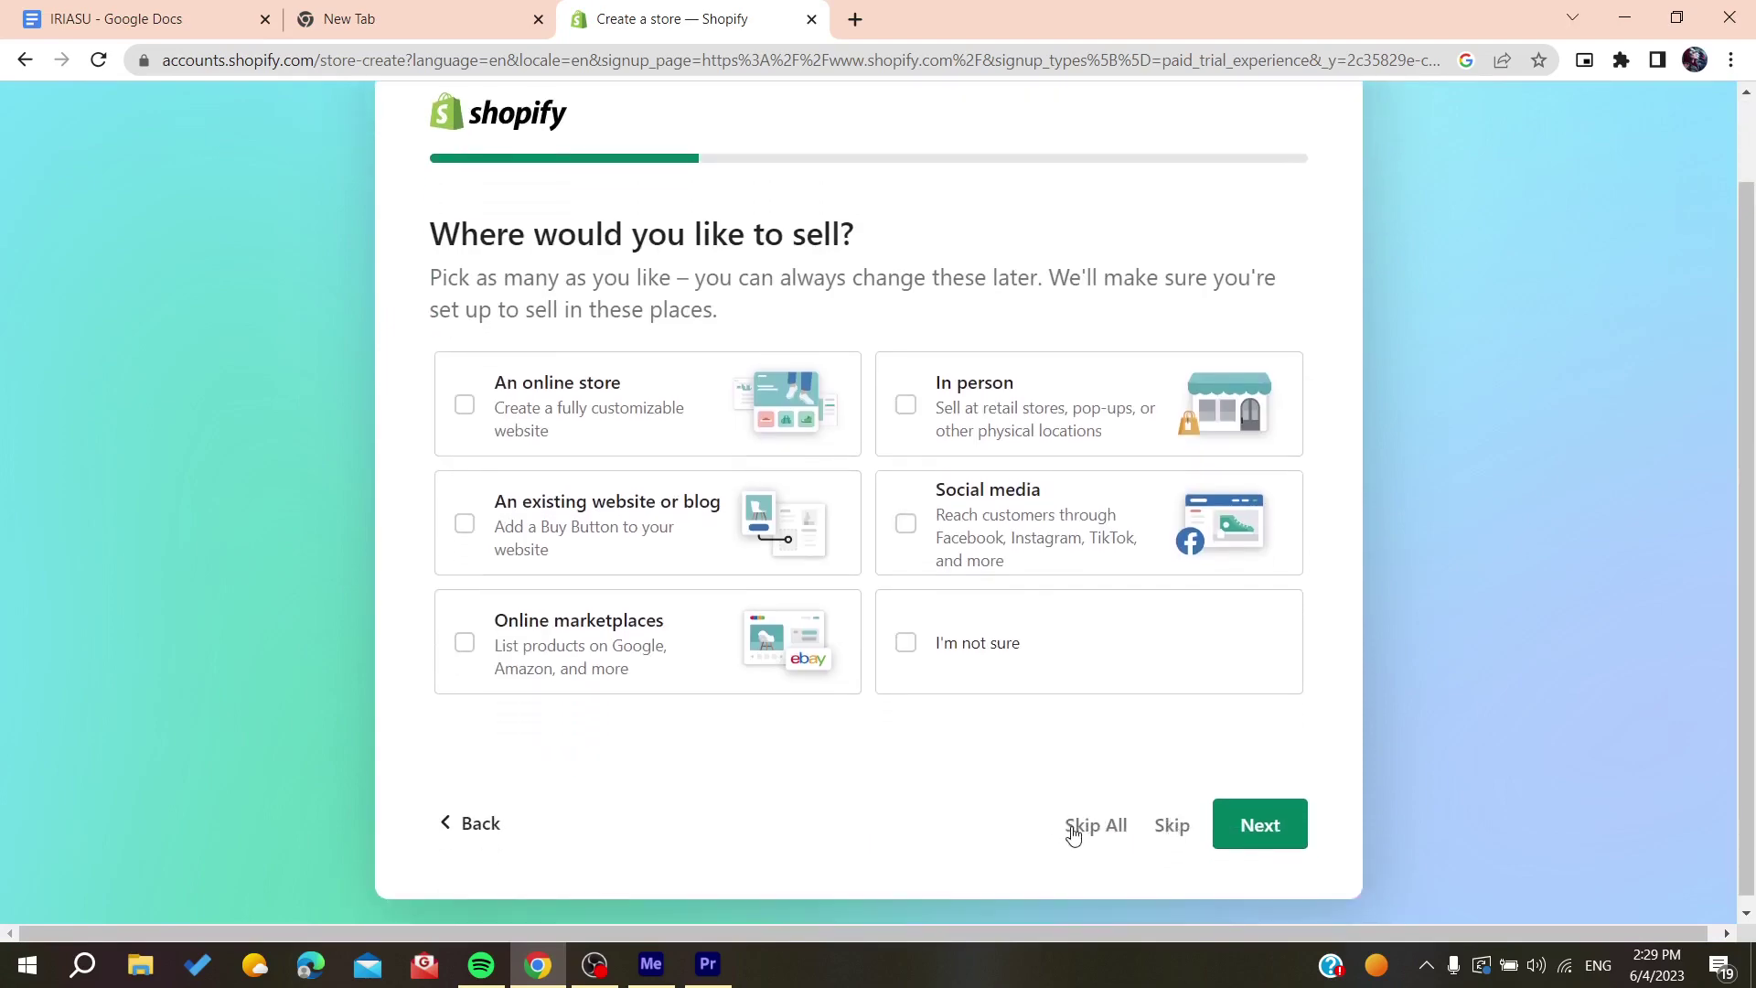
click(1074, 830)
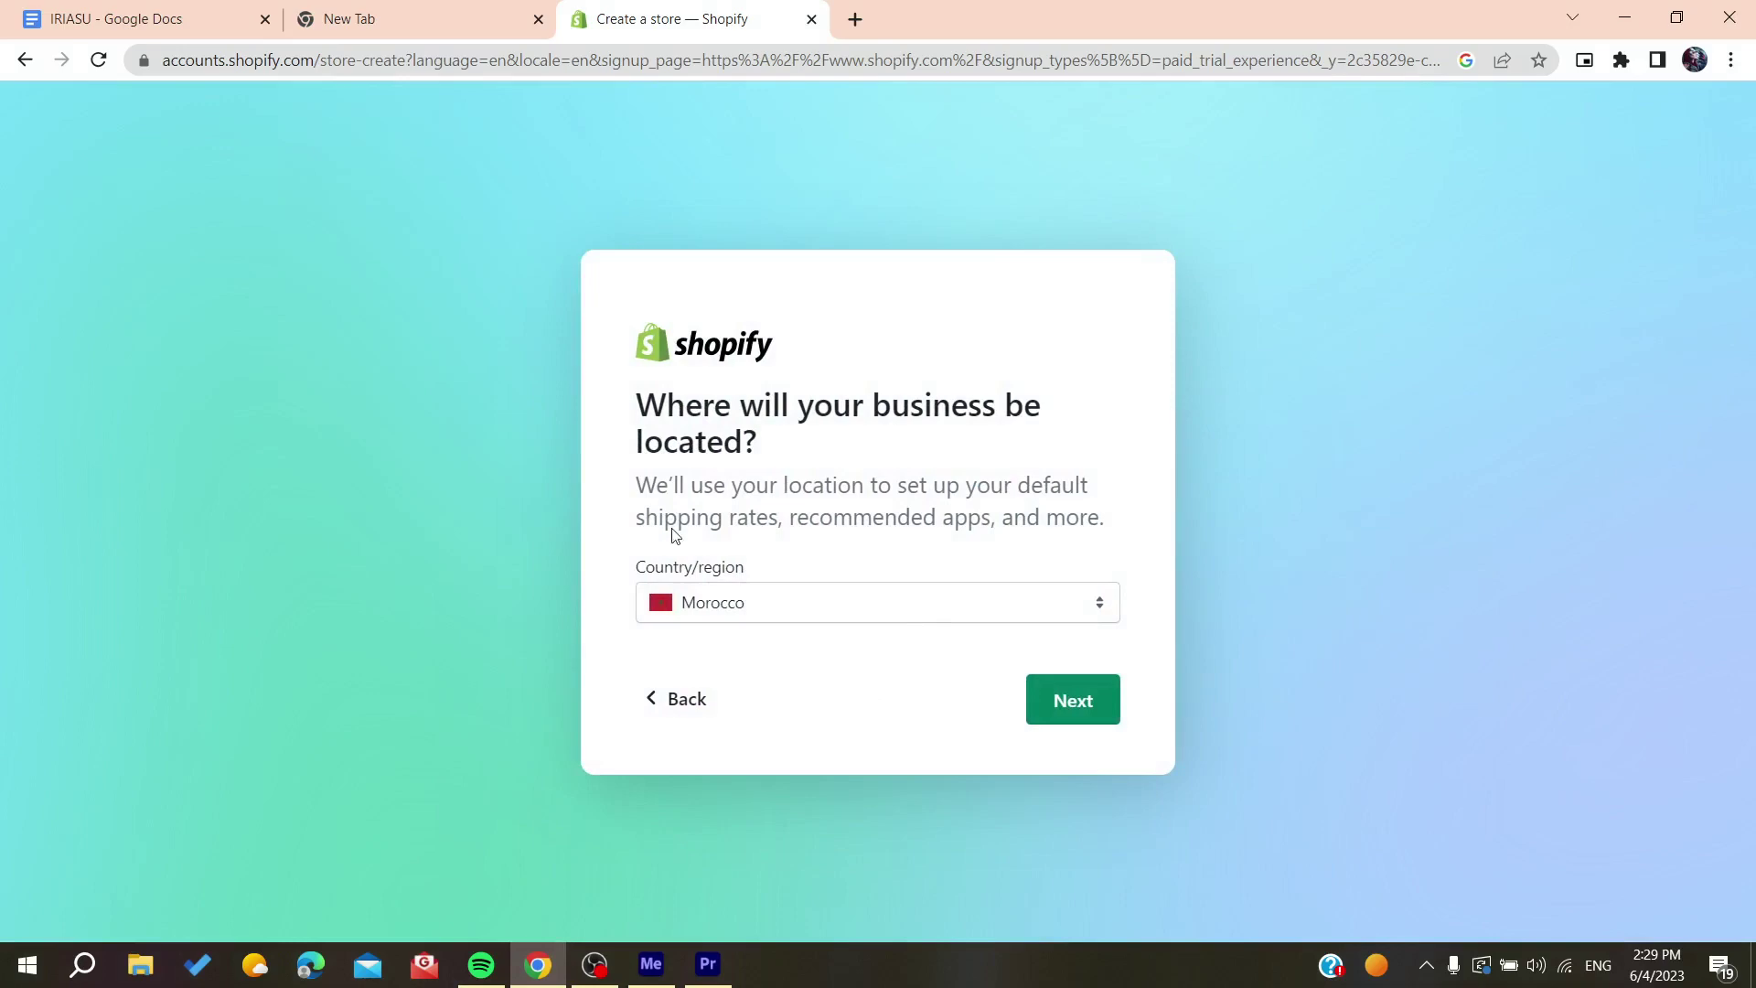
click(1065, 686)
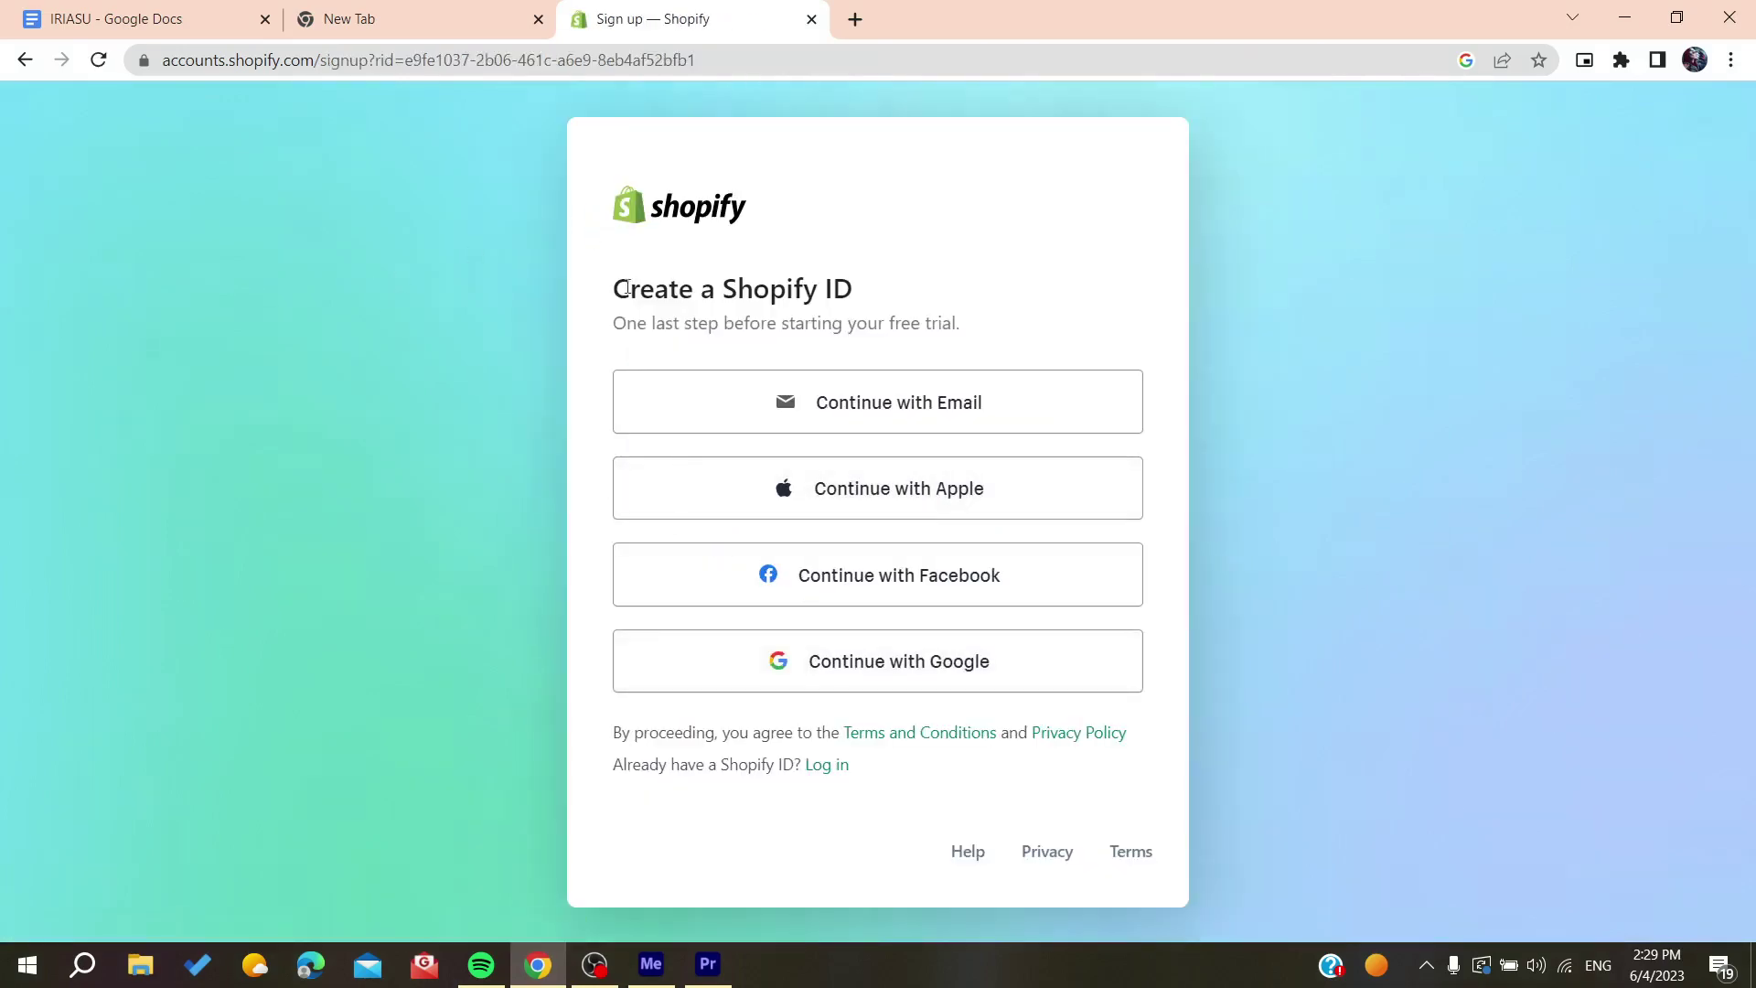
Choose Continue with Google on the Create a Shopify ID page
drag(605, 287, 886, 293)
click(693, 348)
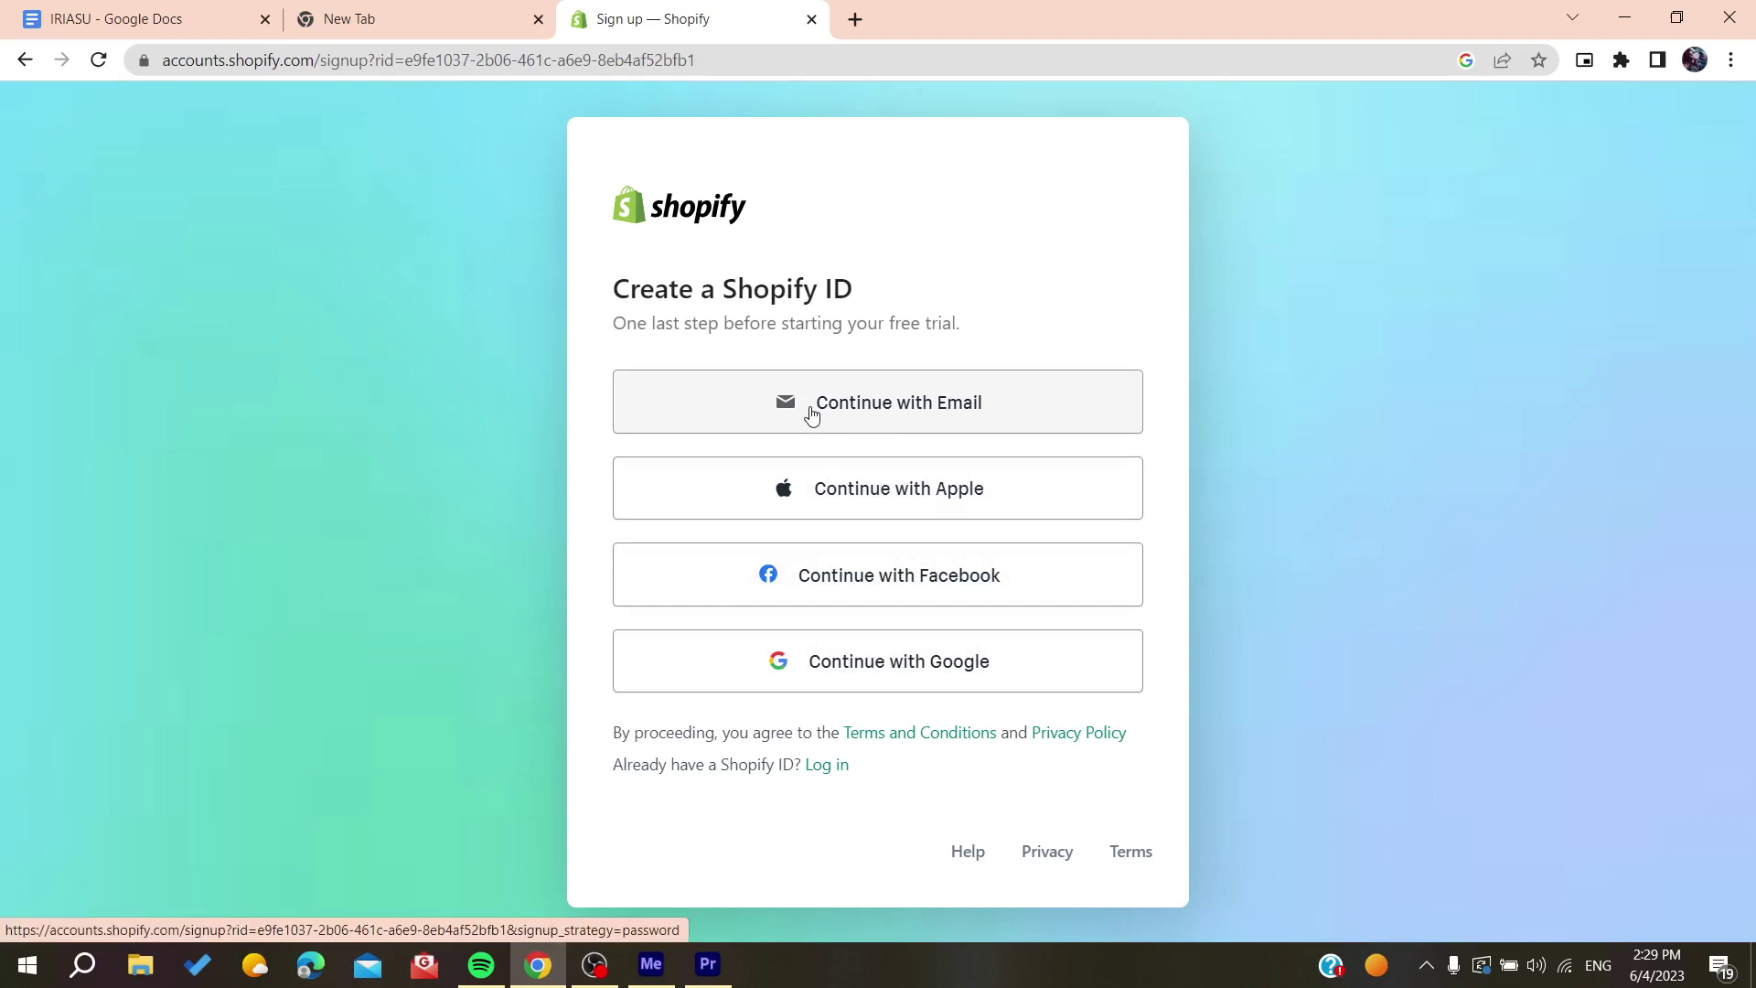
click(847, 667)
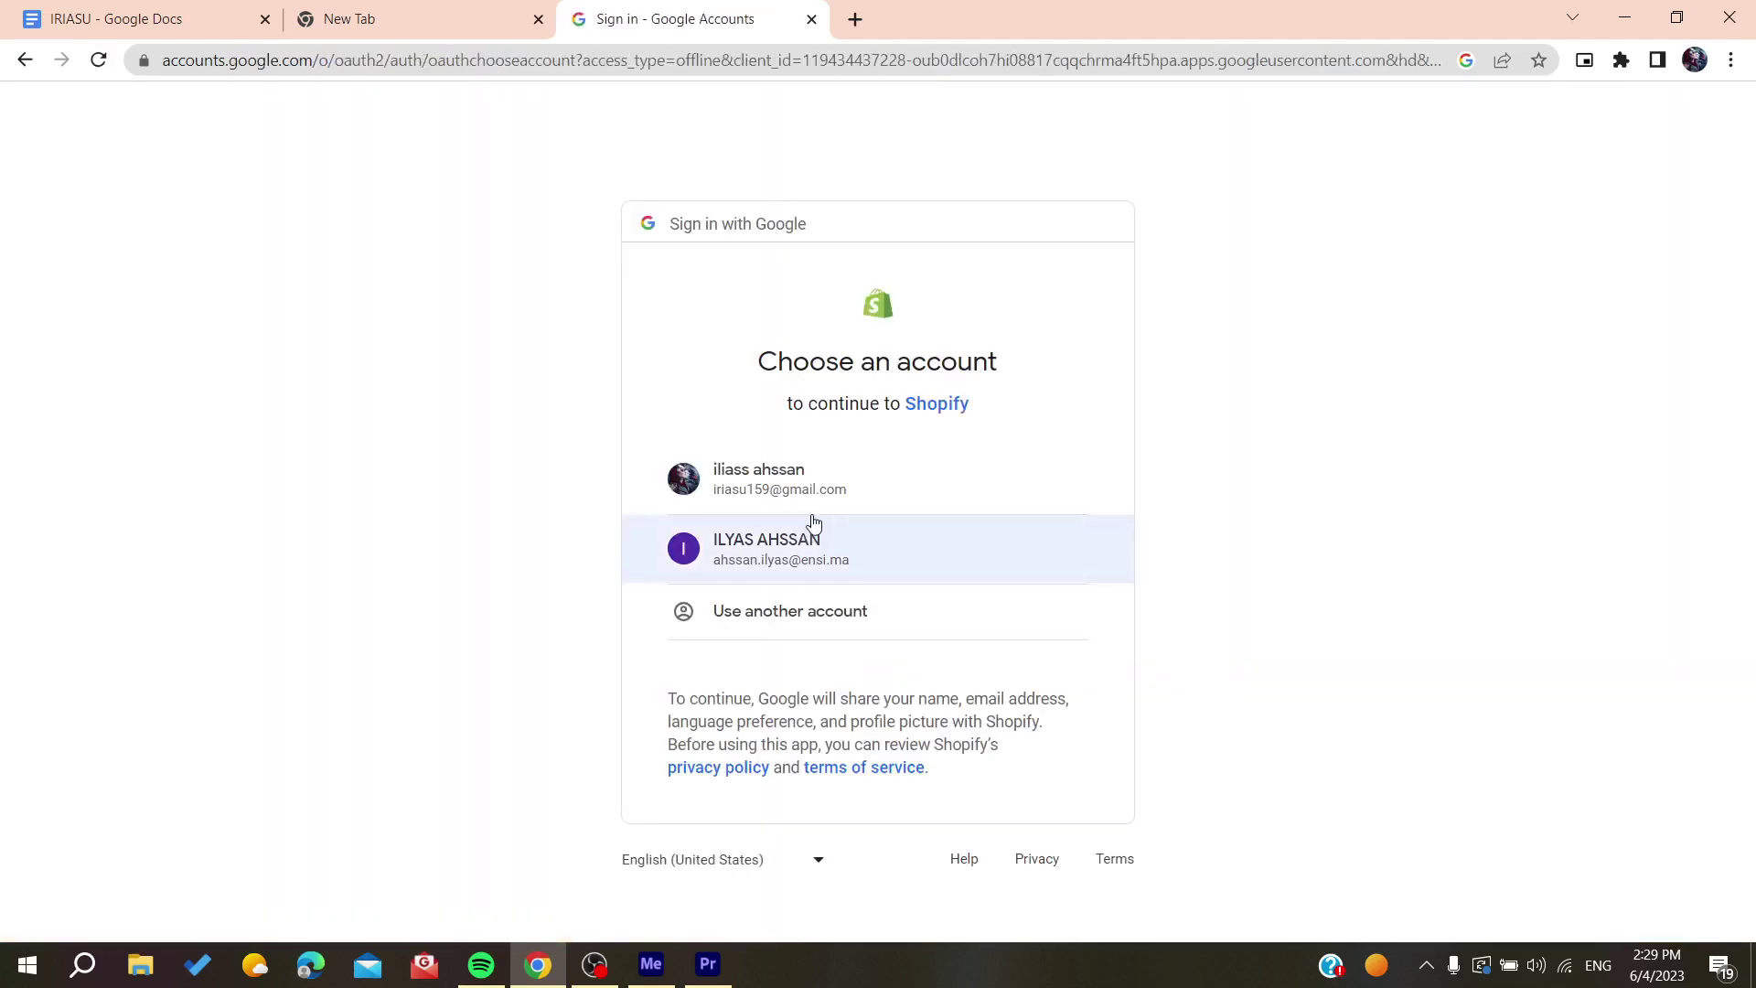
Pick the Google account and wait while Shopify builds the store admin
click(811, 485)
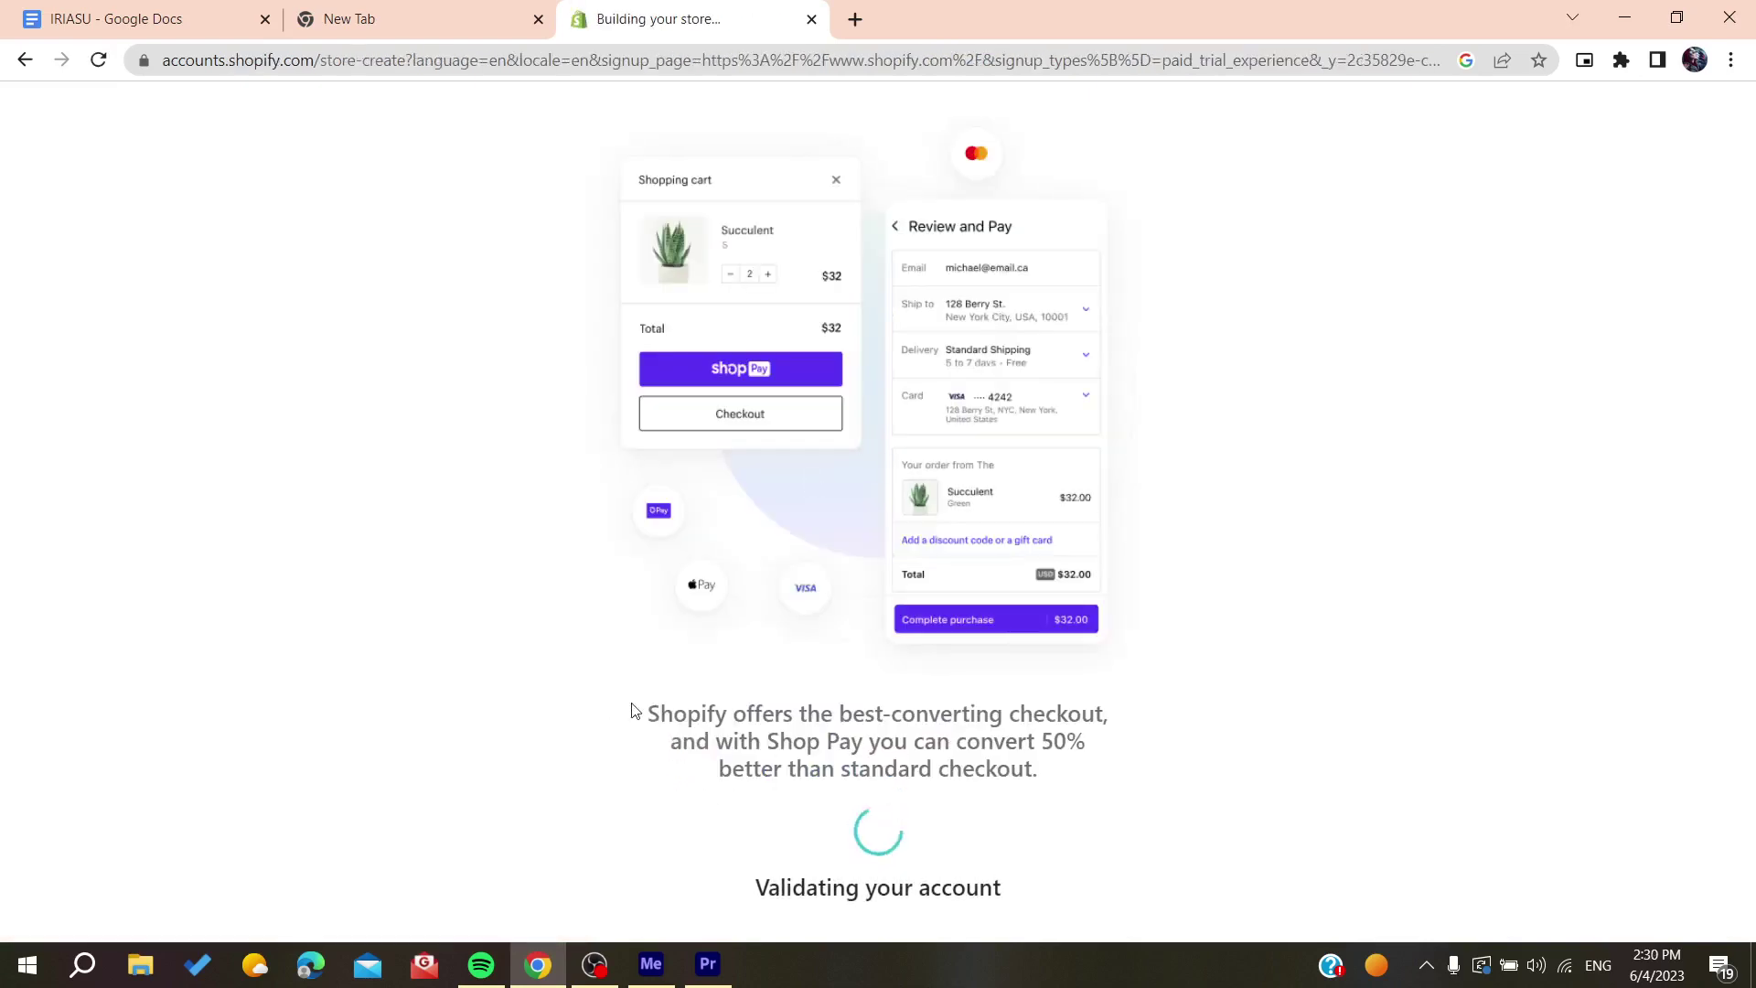
mouse_move(631, 711)
mouse_down()
mouse_move(991, 737)
mouse_move(1084, 775)
mouse_up()
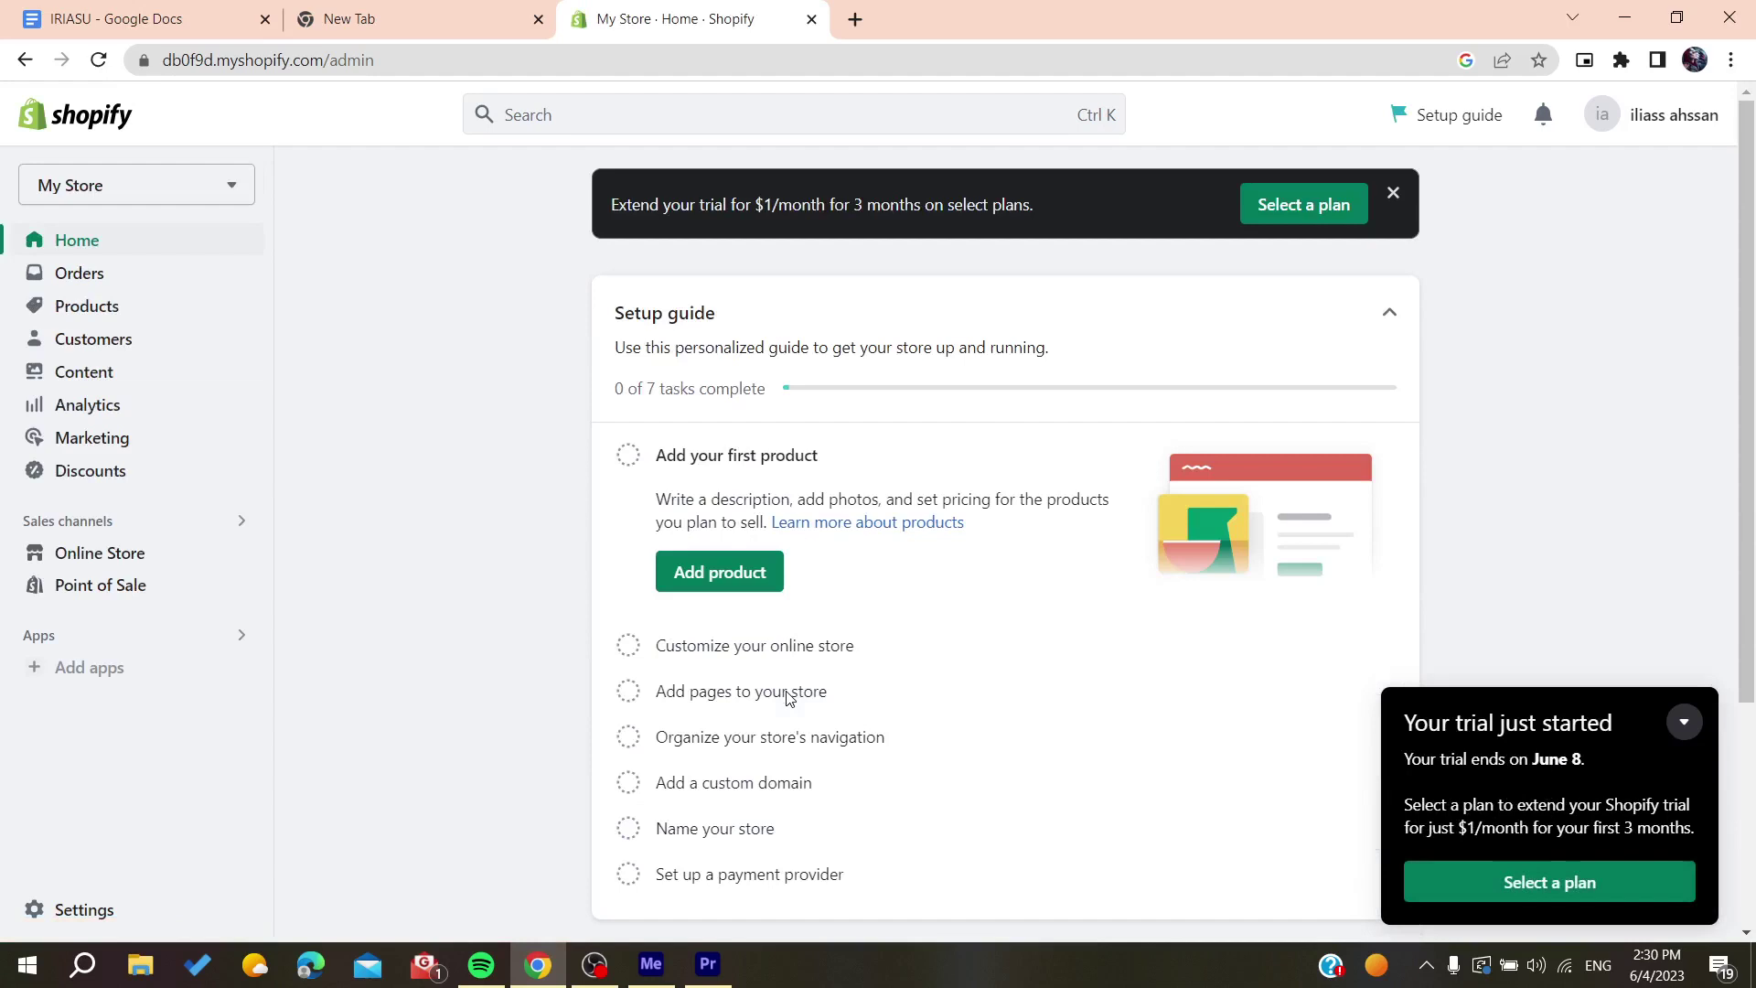
scroll(400, 496, down, 1)
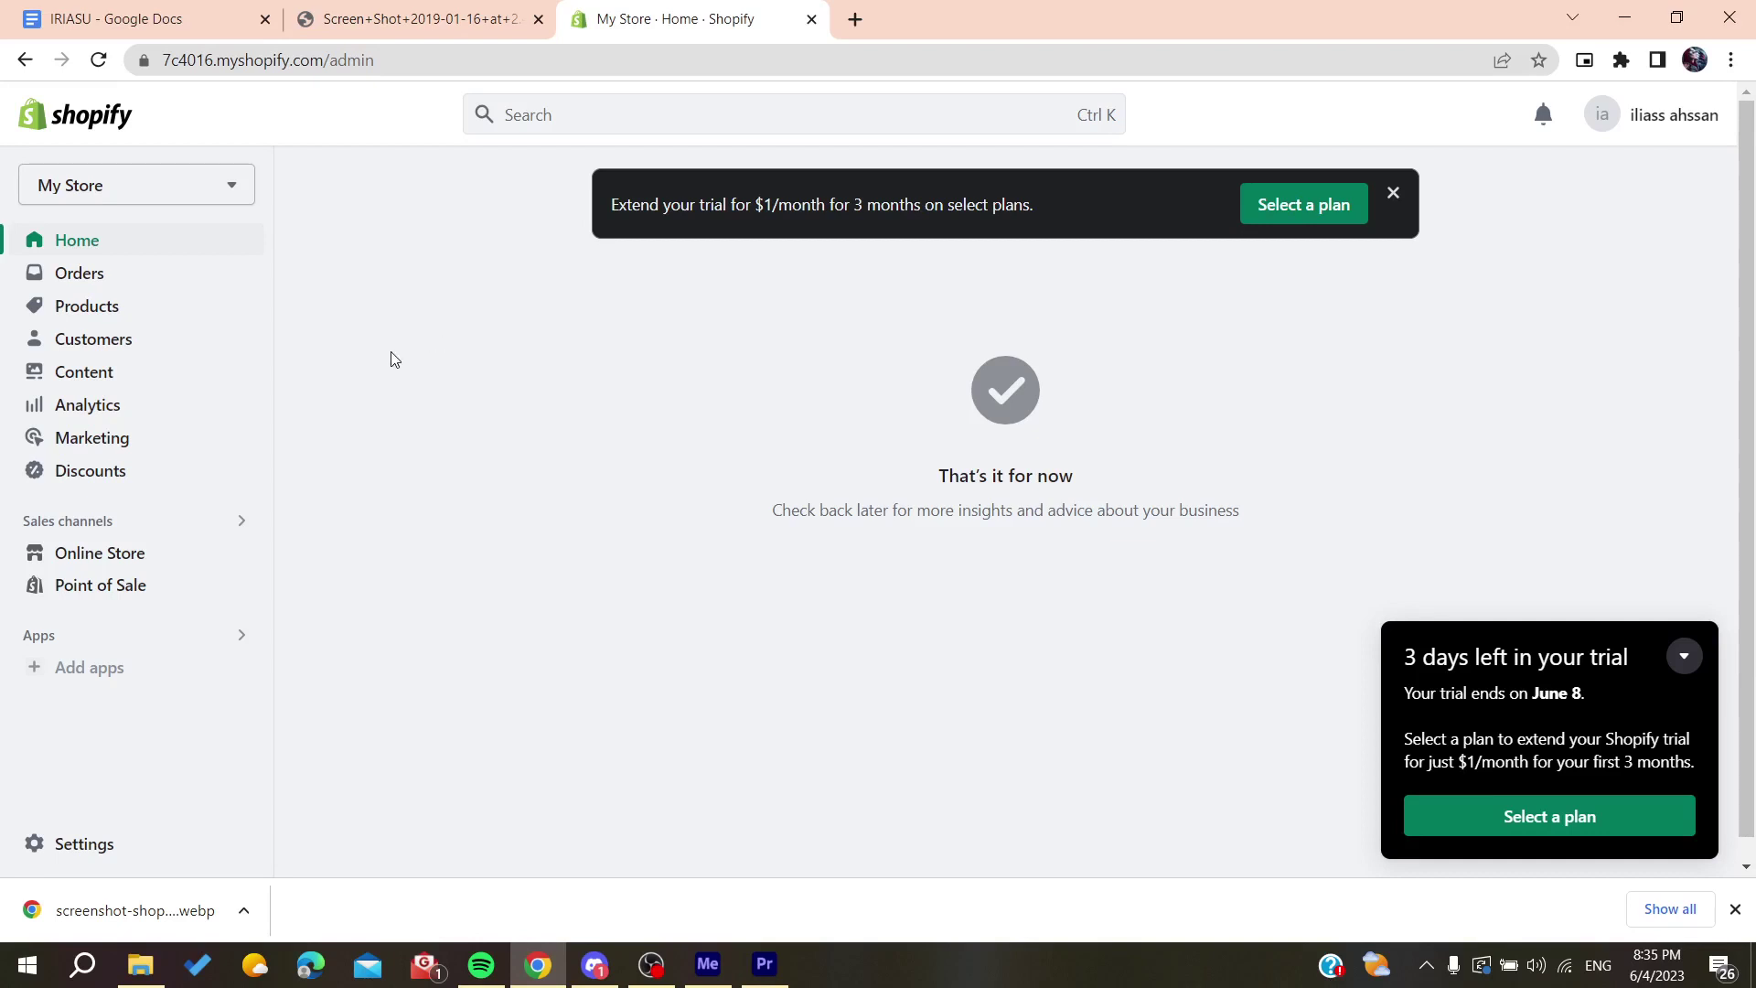
Use Add apps under Apps to reach the Shopify App Store for My Store
click(48, 668)
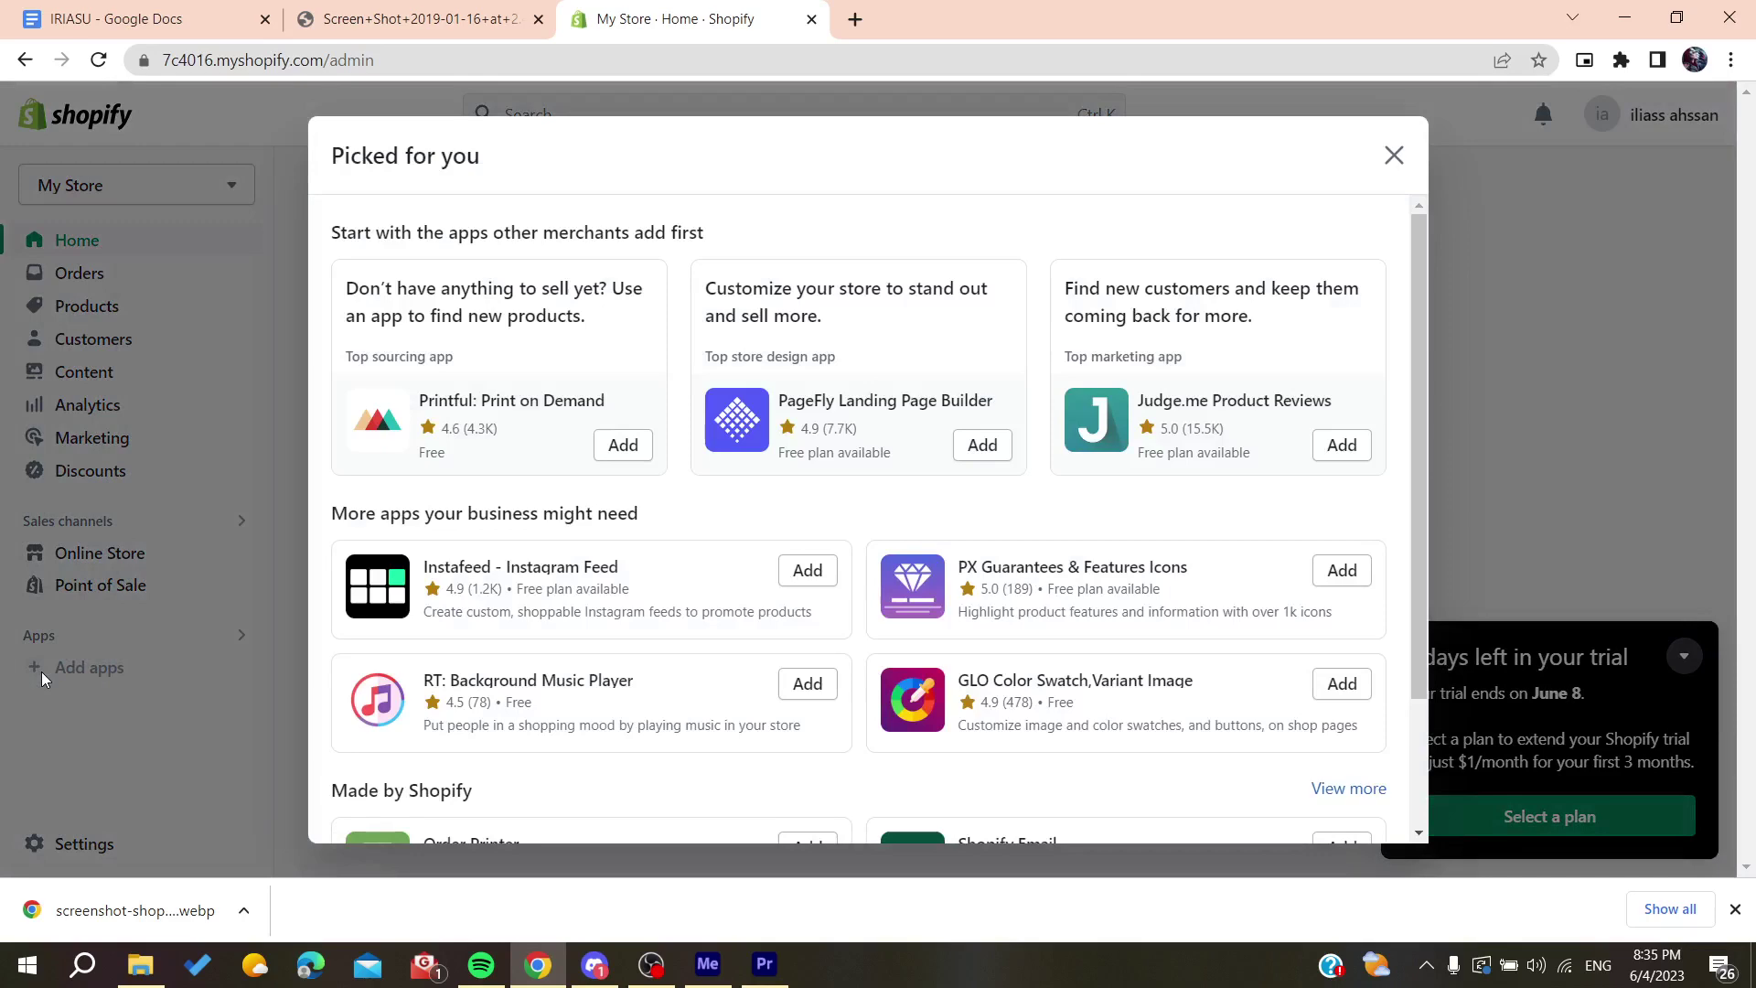
scroll(906, 770, down, 2)
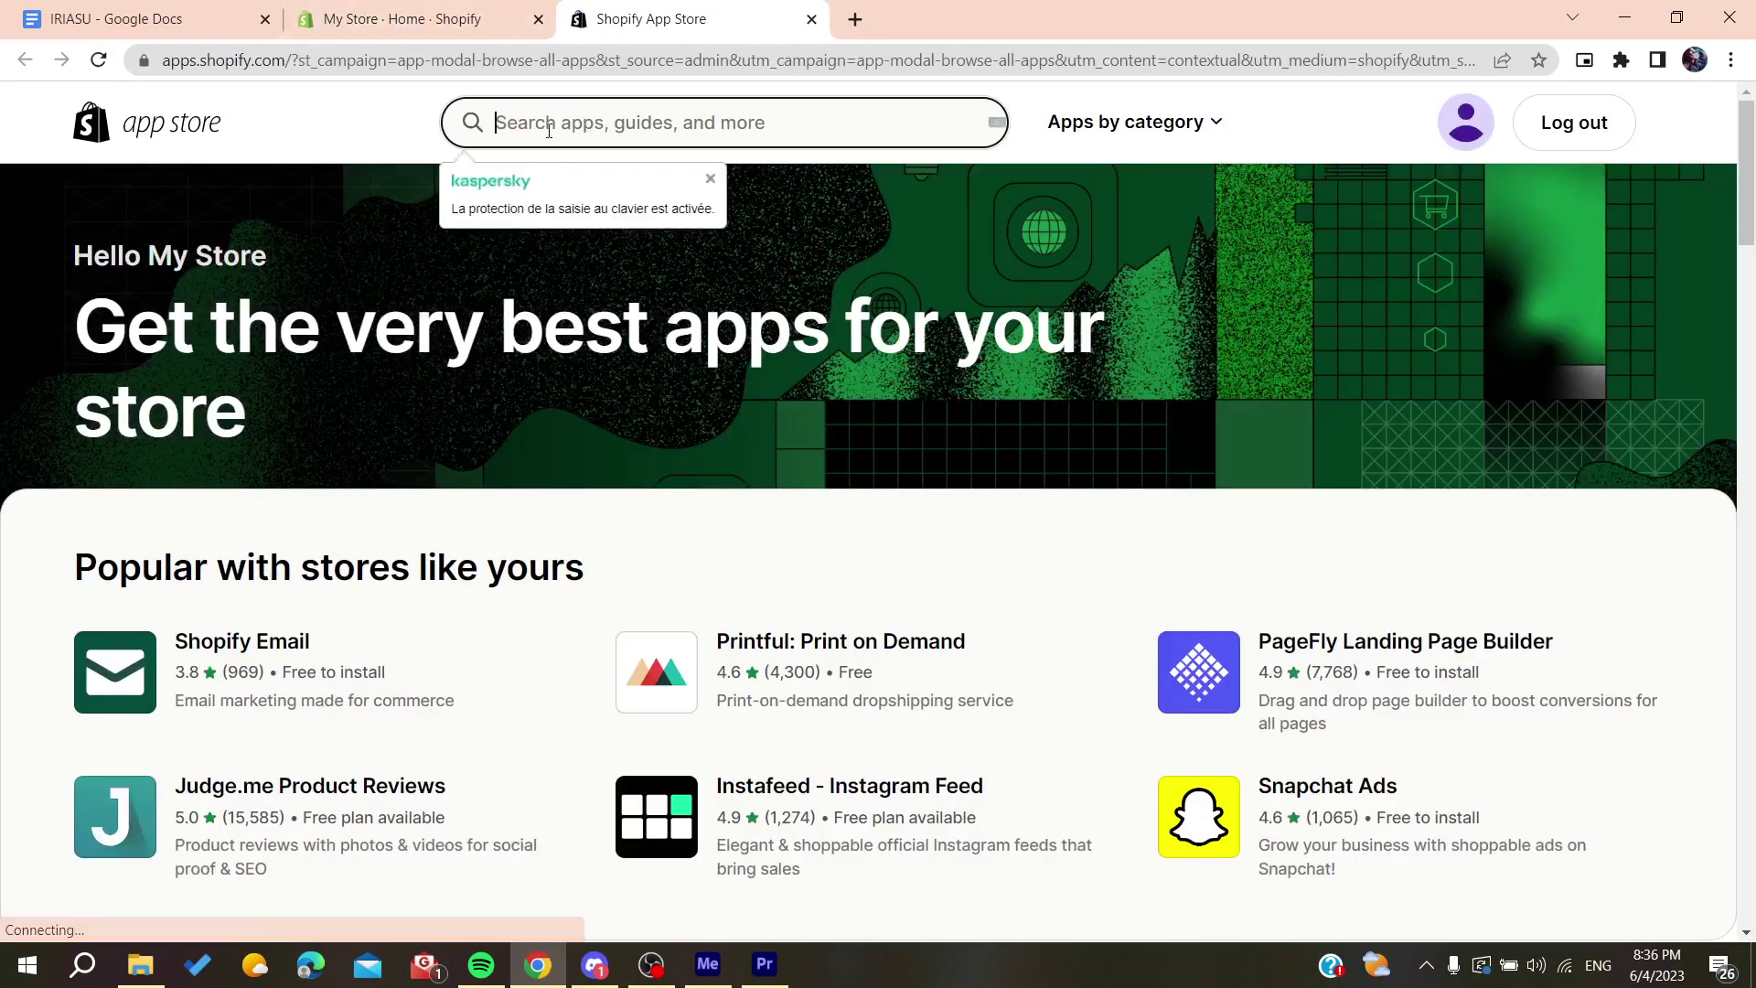
text(sync)
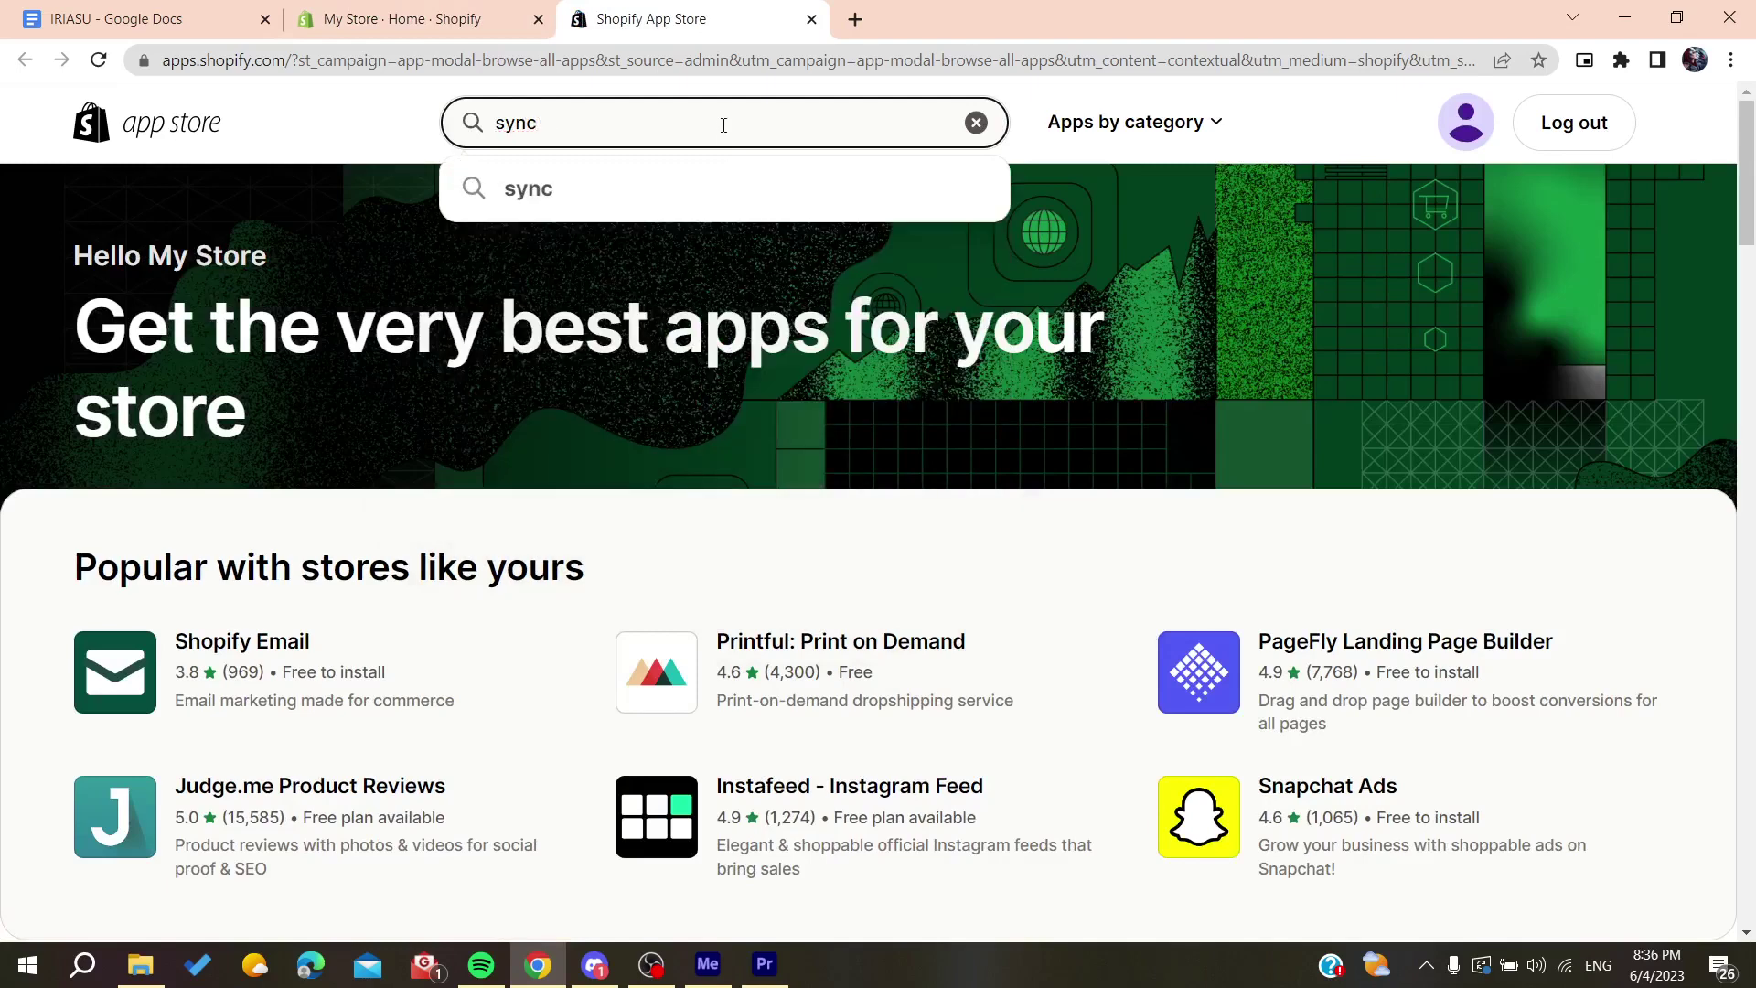
Run the App Store search for 'sync'
key(Return)
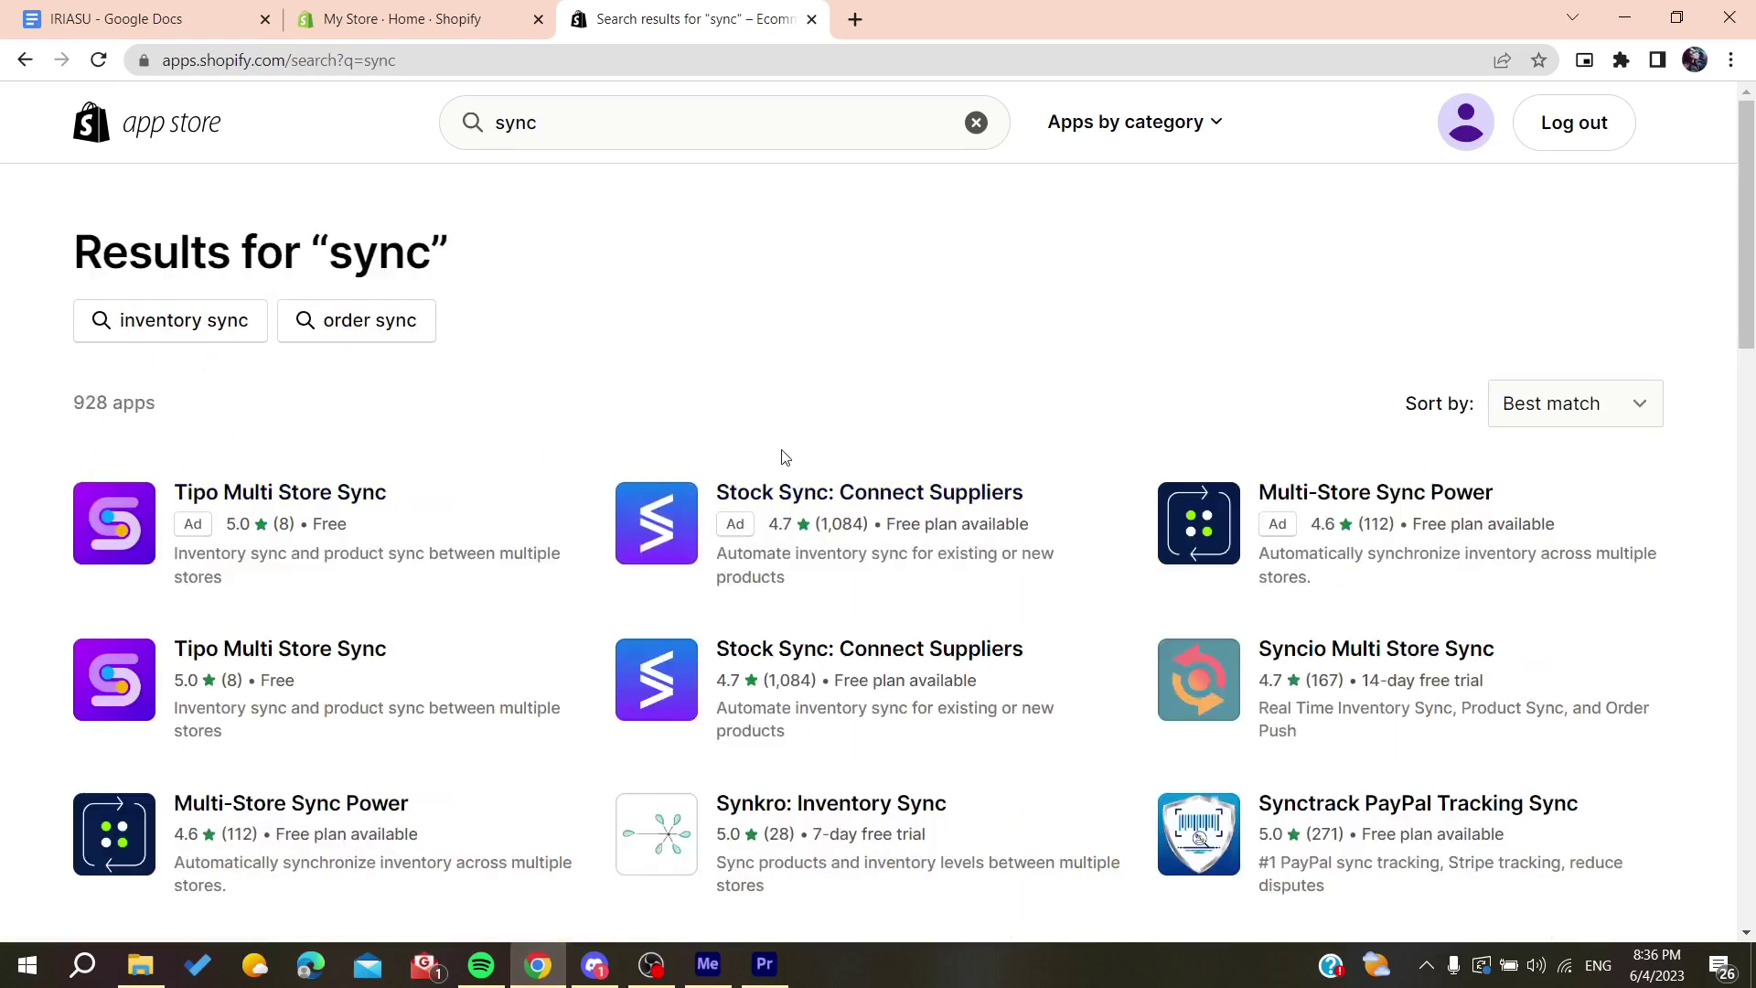
Open the Stock Sync: Connect Suppliers listing and add the app
click(753, 506)
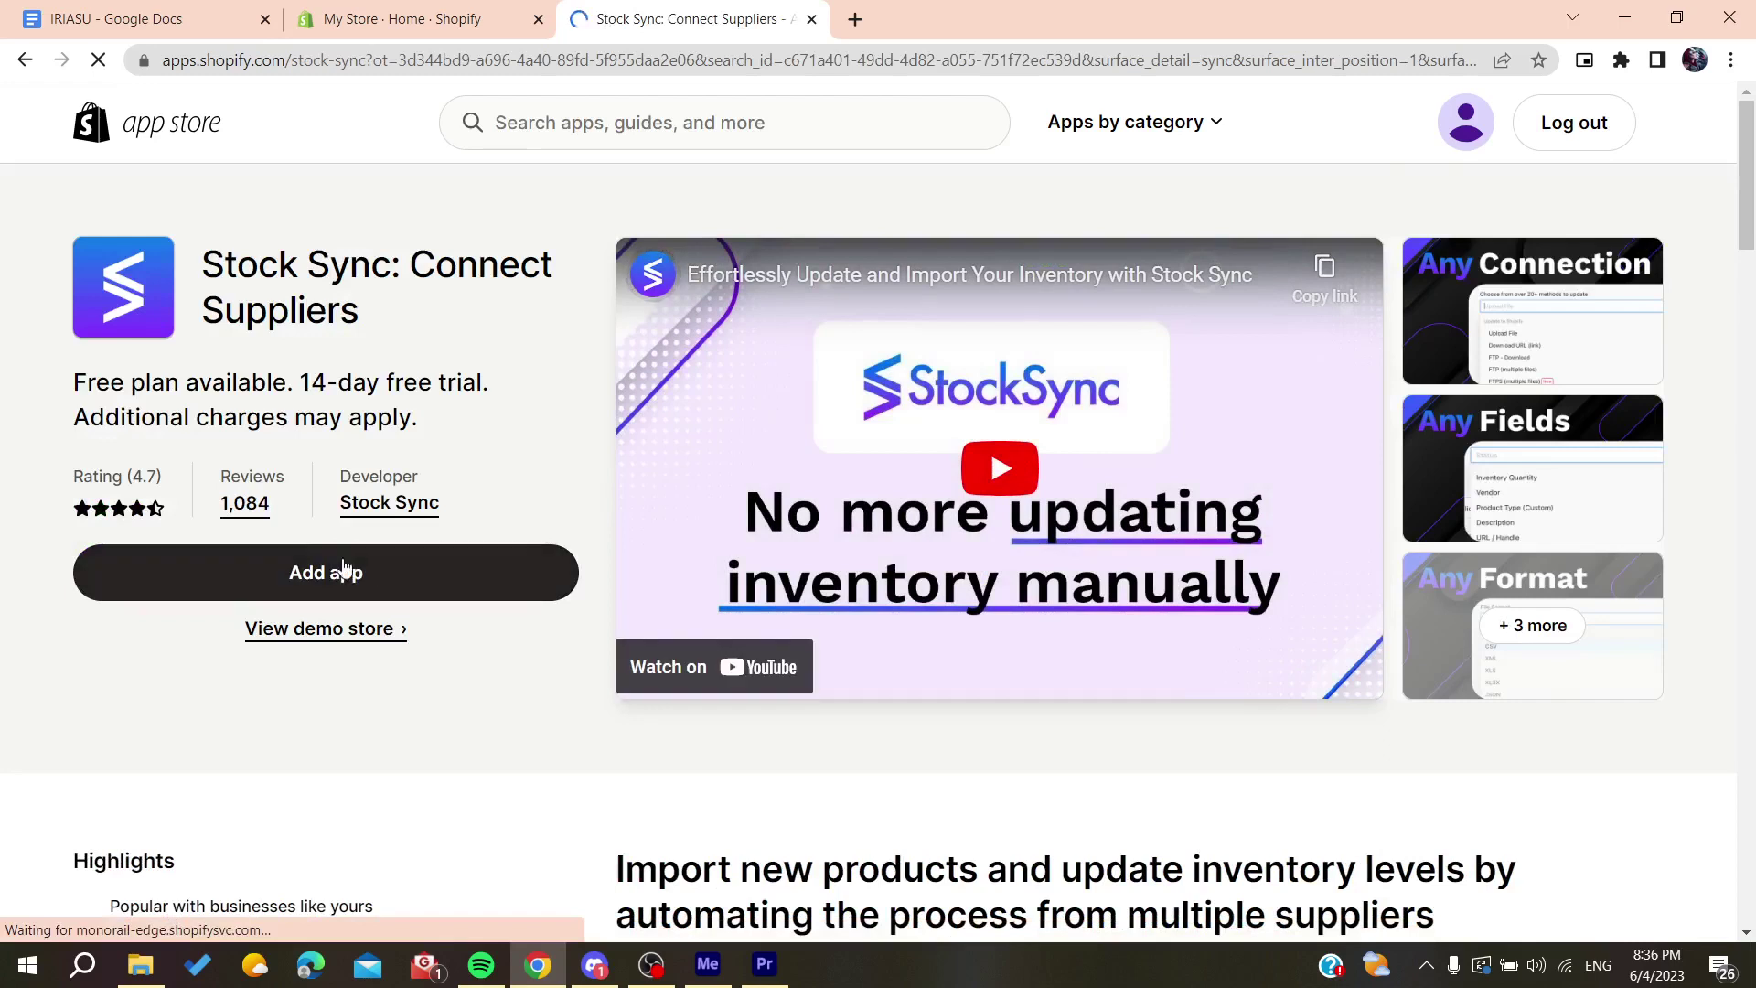
click(355, 569)
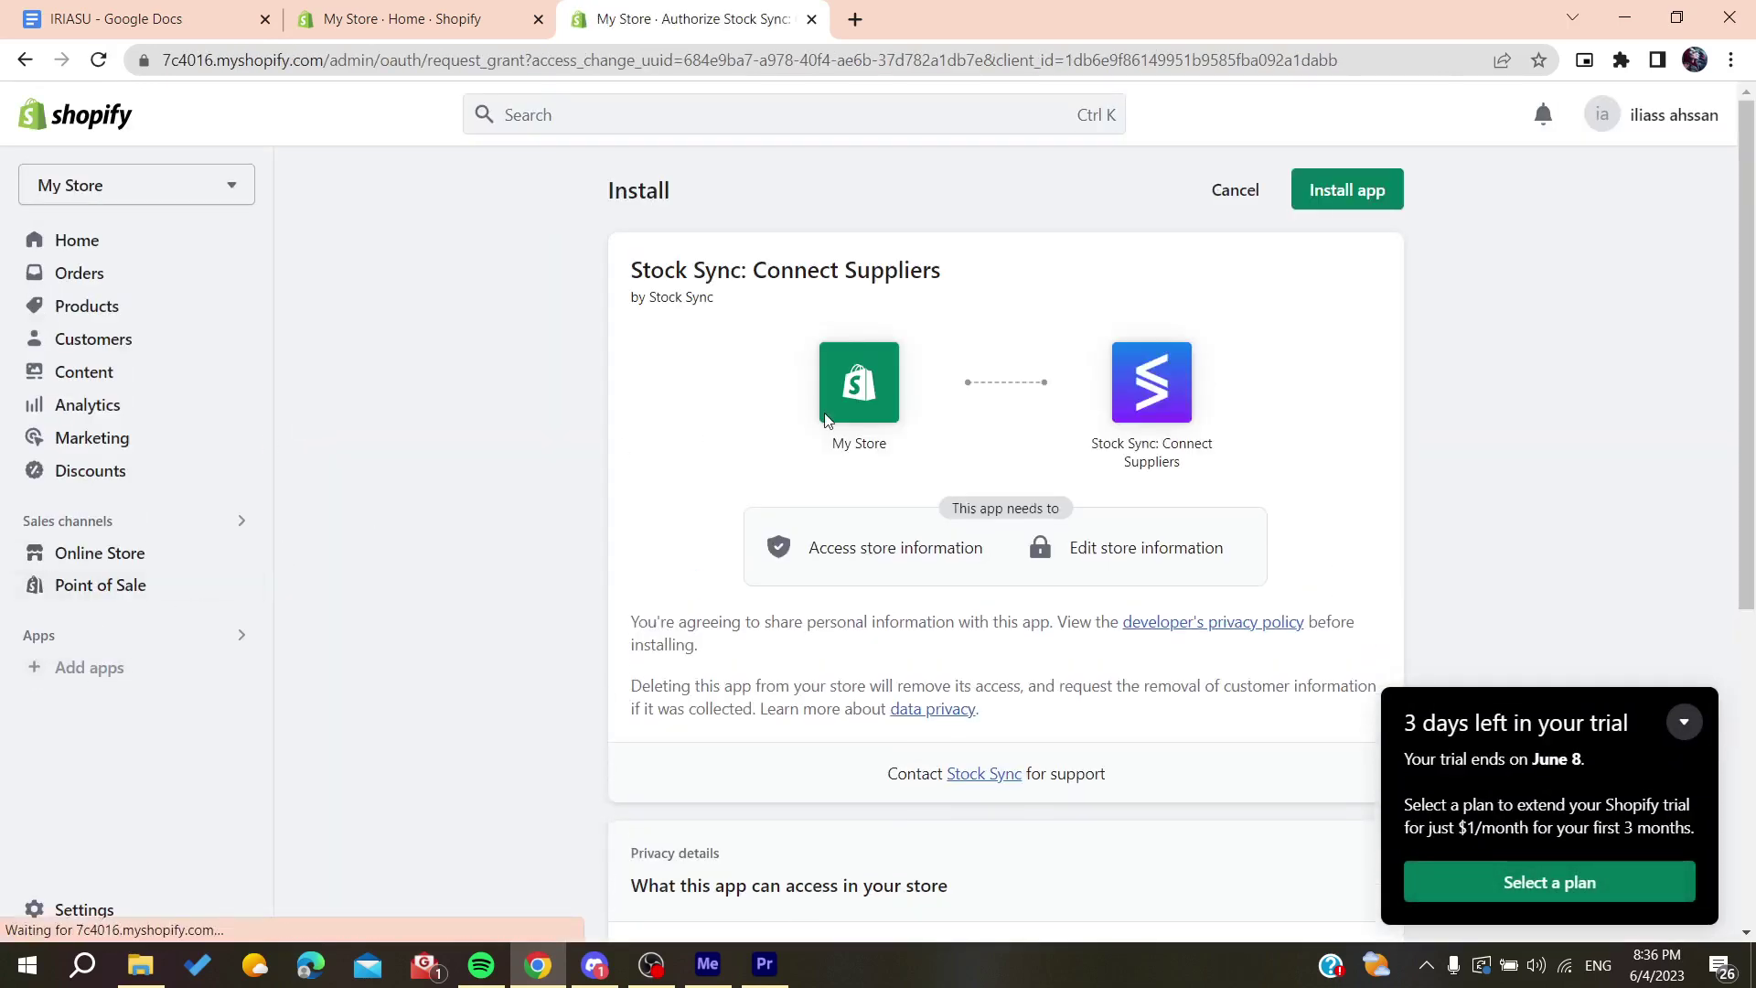
Approve installing Stock Sync on My Store and wait for its Dashboard
click(1338, 186)
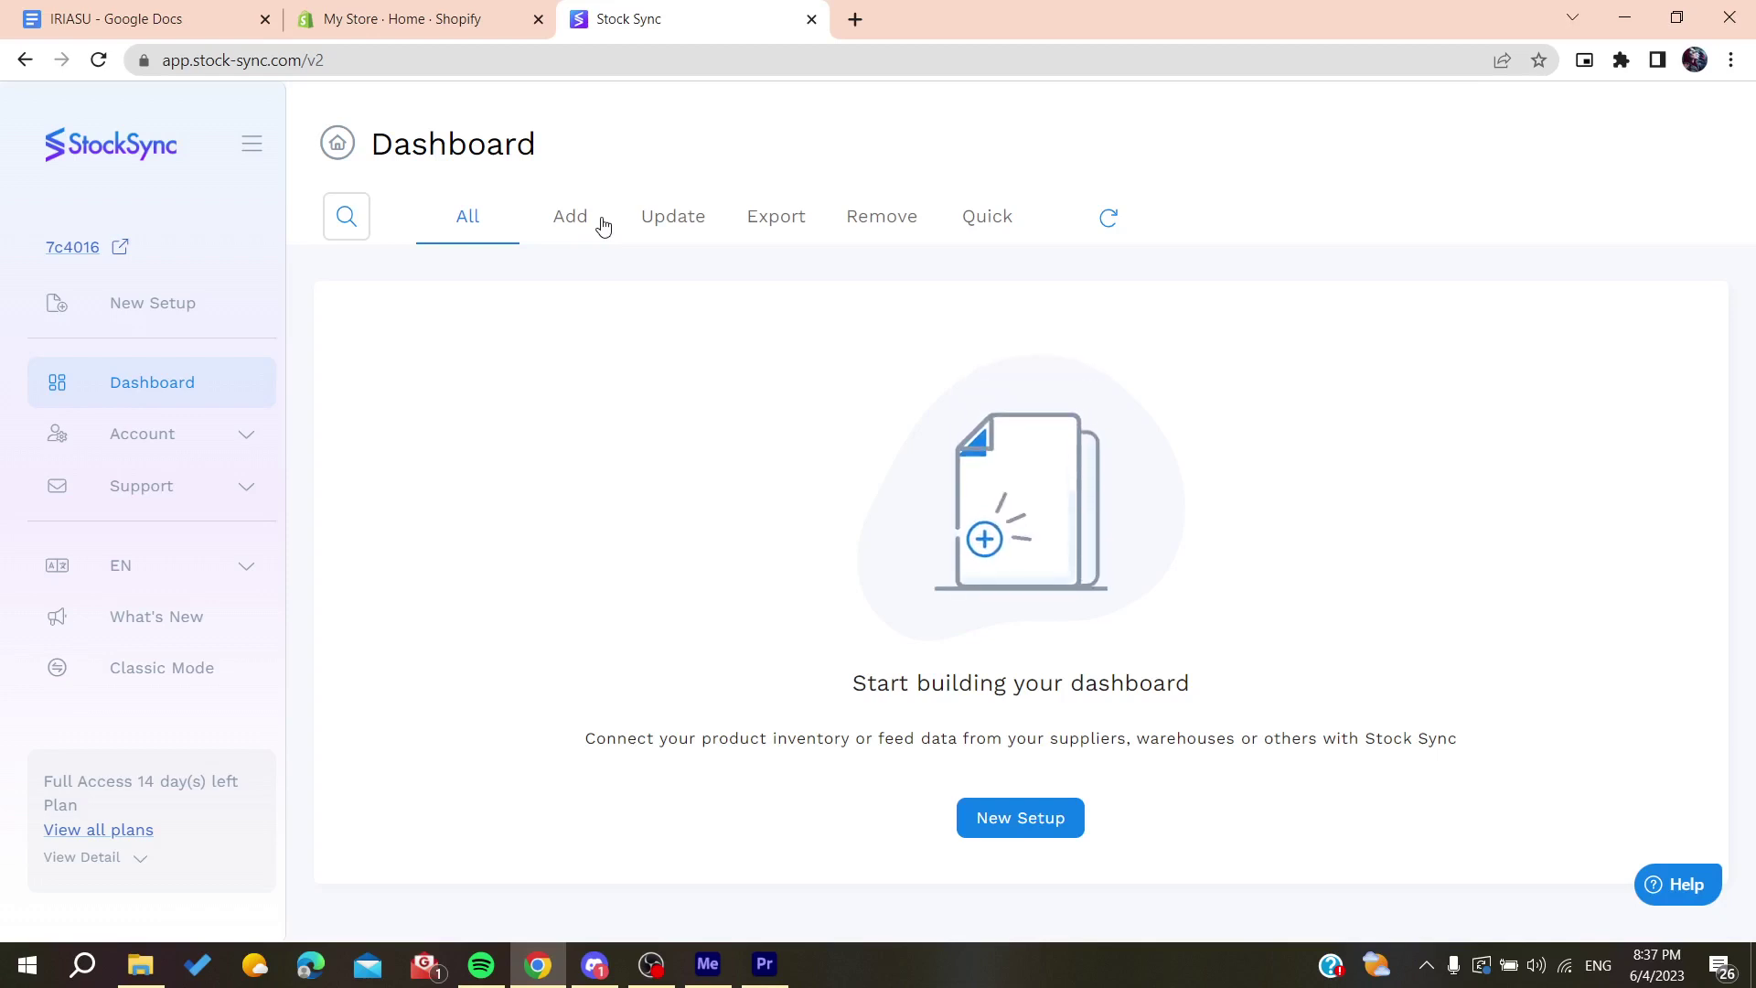
click(1109, 228)
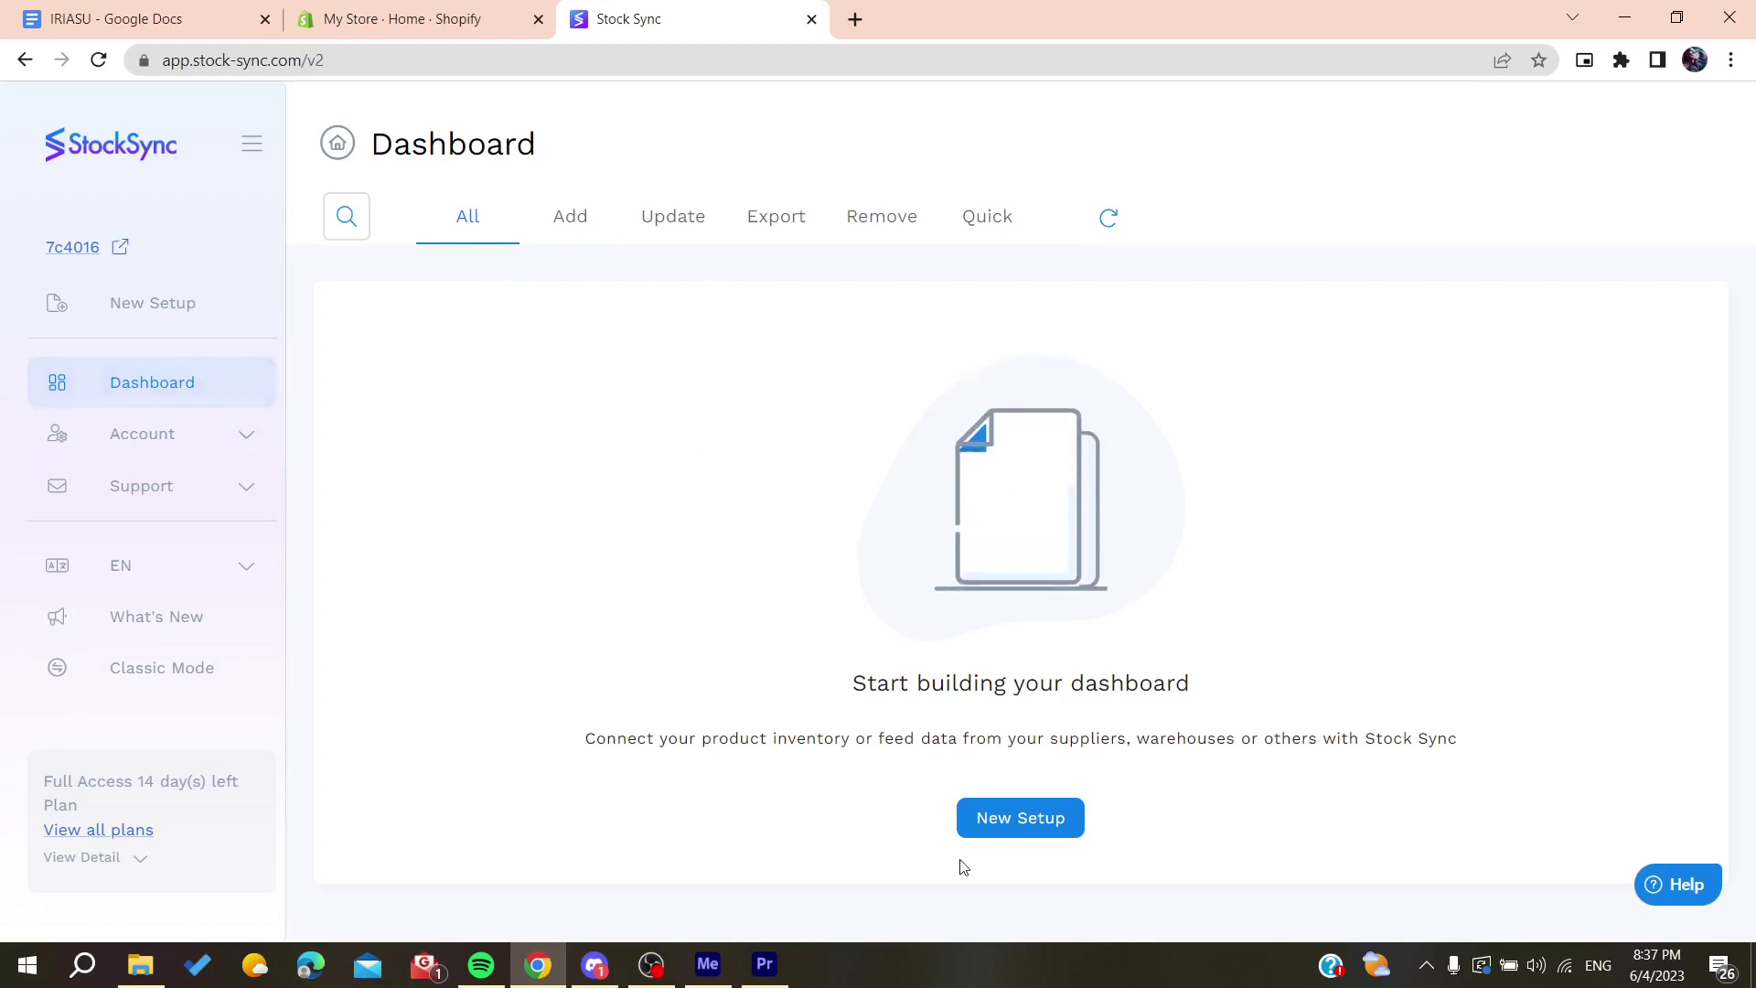
drag(852, 682, 1286, 697)
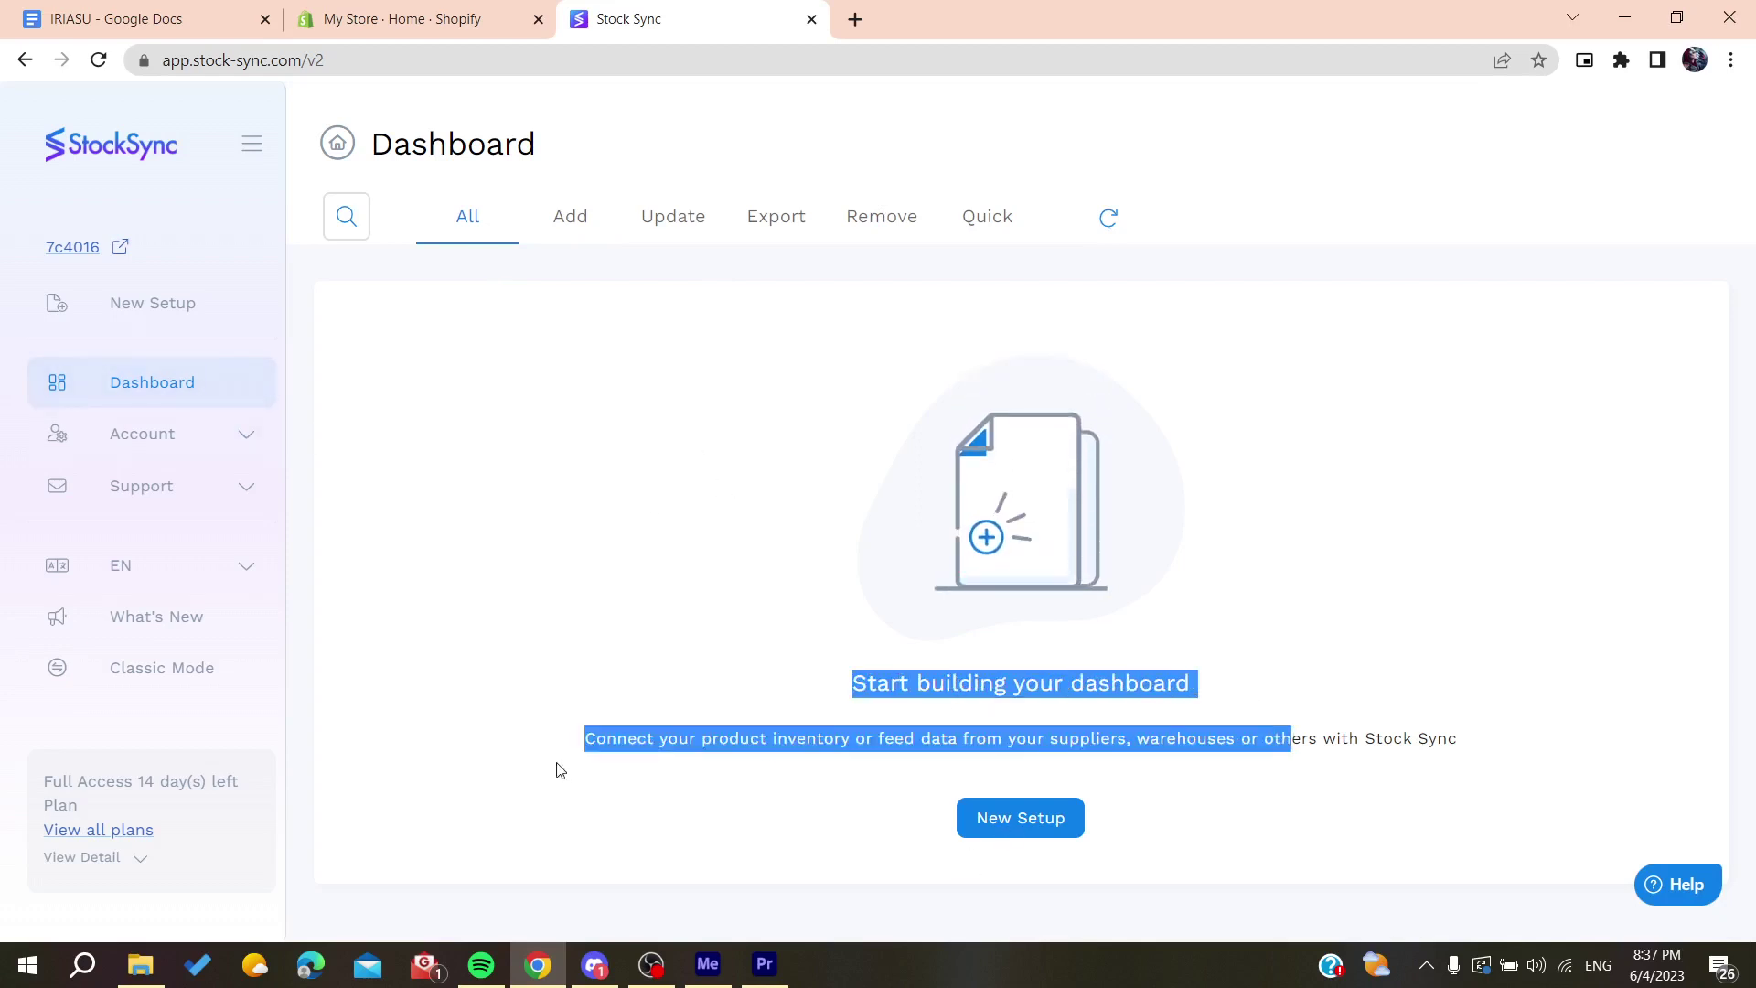
mouse_move(555, 763)
mouse_down()
mouse_move(767, 742)
mouse_move(1362, 741)
mouse_up()
click(998, 826)
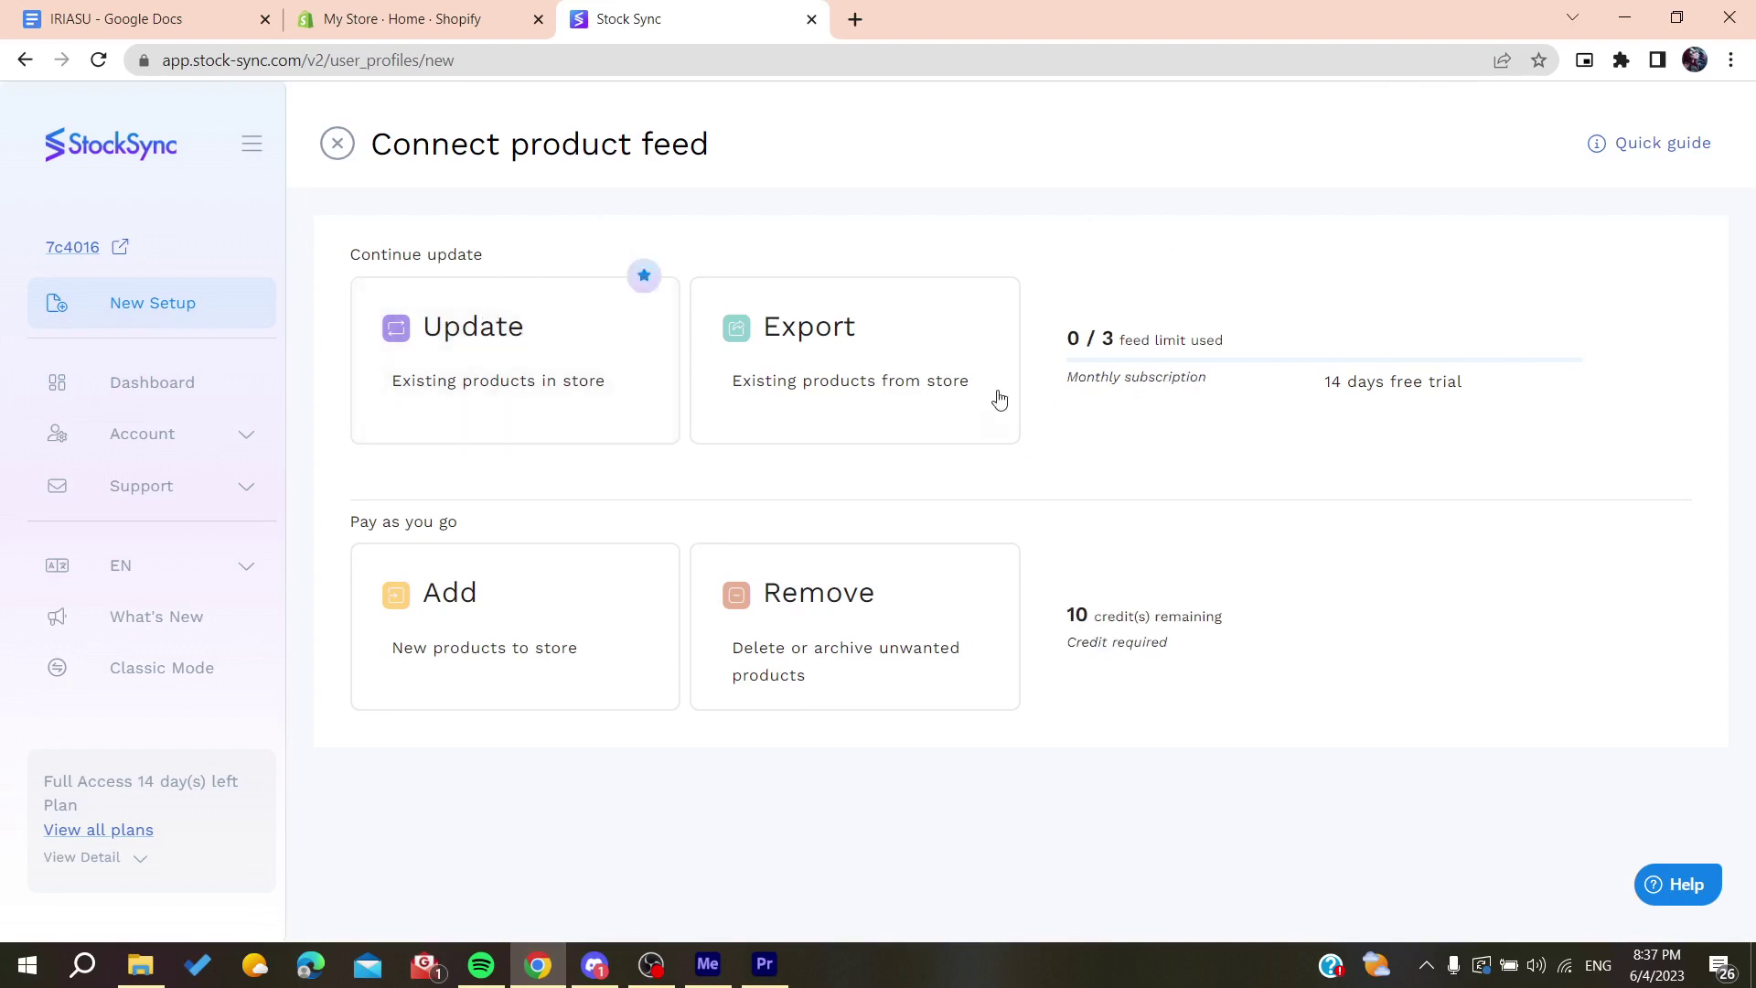
Close the Connect product feed options and return to the Stock Sync Dashboard
click(341, 146)
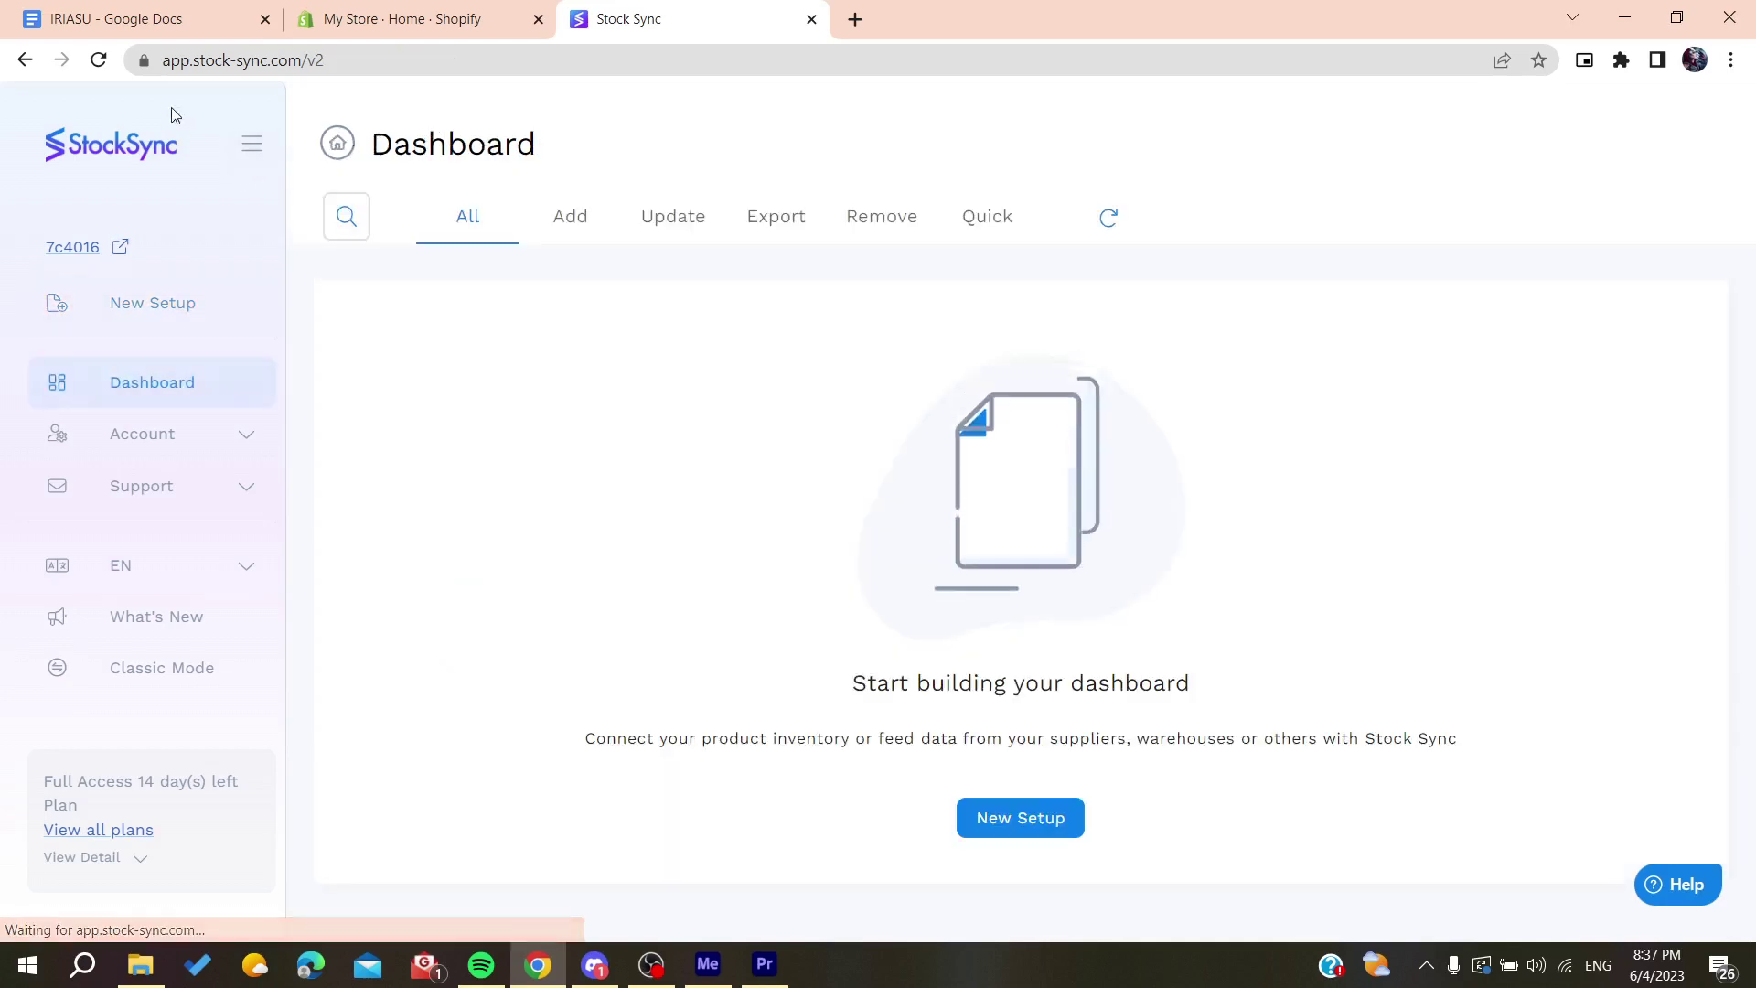